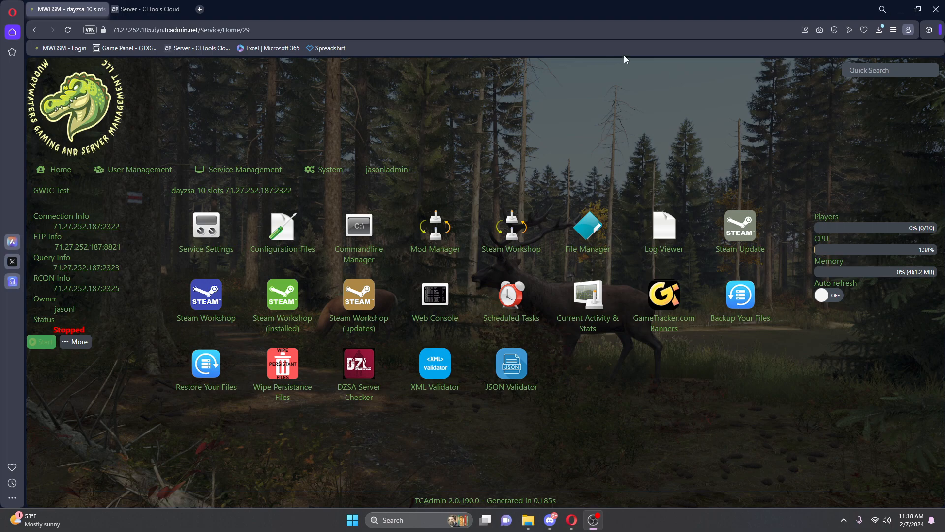
left_click(148, 8)
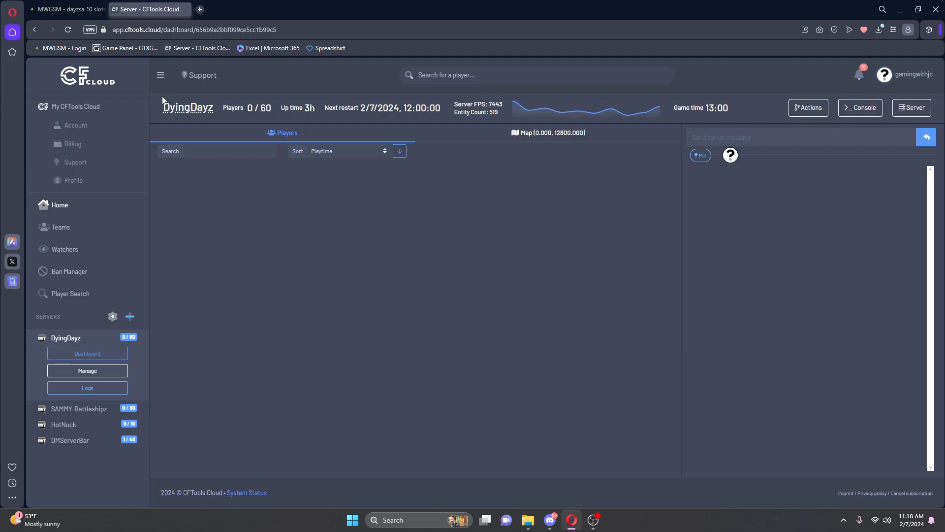
left_click(69, 9)
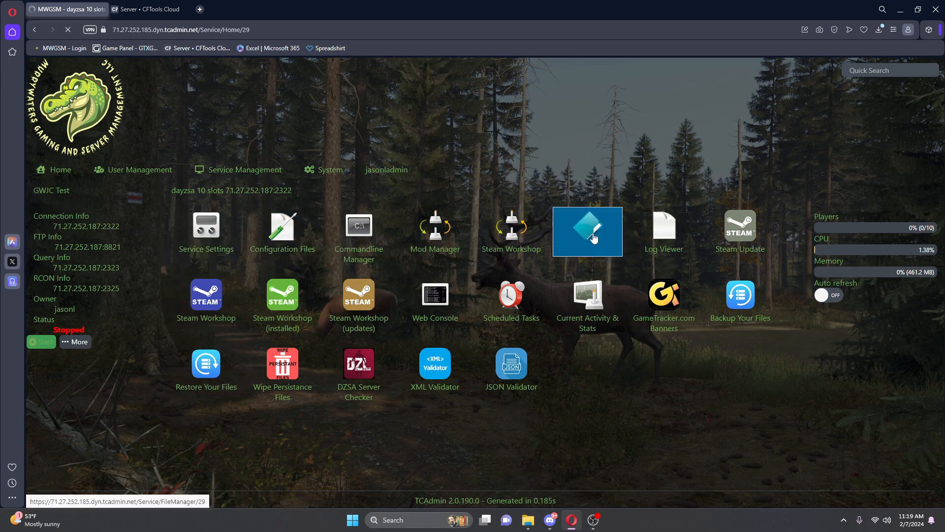
- Set RestrictRCon to 0 in BEServer_x64_active_fe8.cfg inside the server's battleye folder, and save the file
left_click(573, 247)
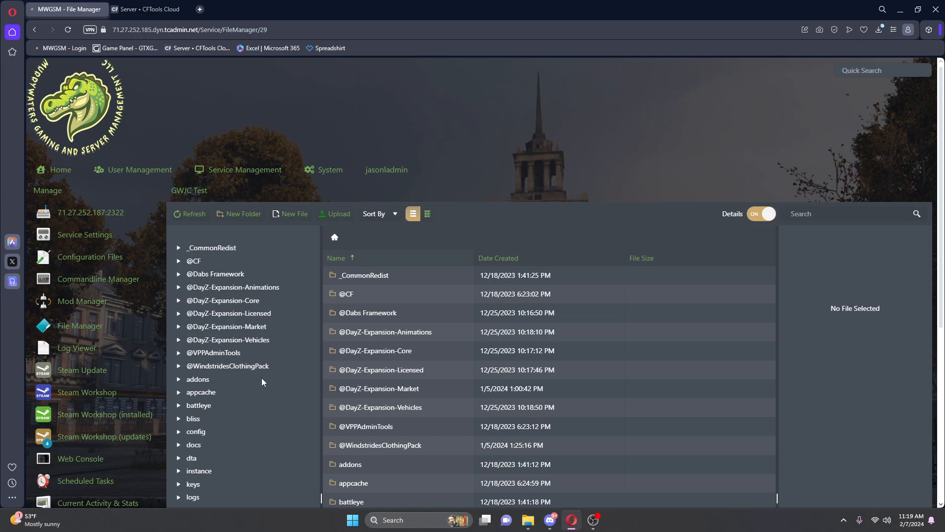
scroll(214, 376, "down", 2)
left_click(200, 311)
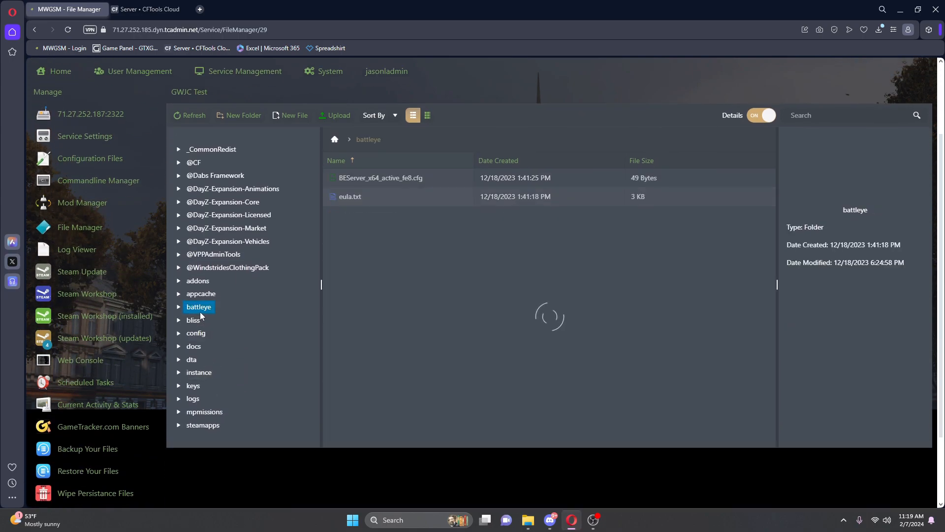
double_click(460, 178)
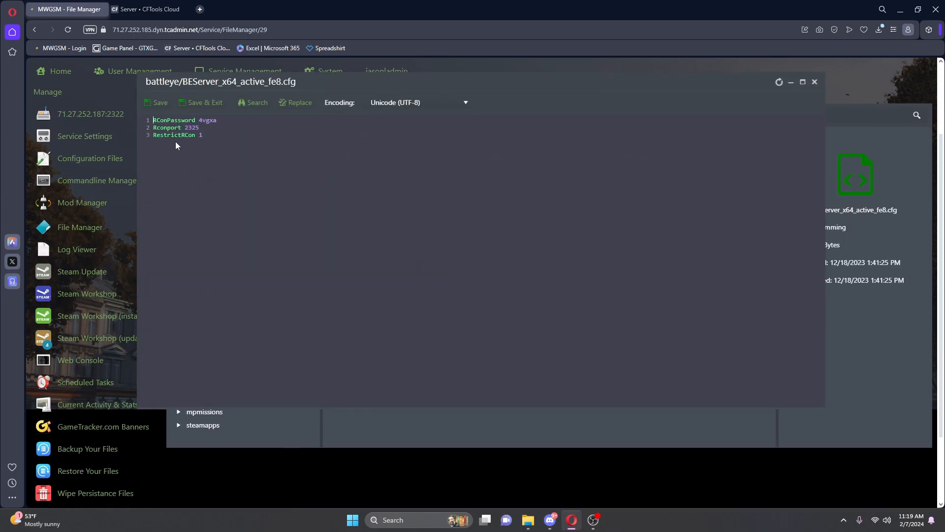
left_click(206, 138)
type("1")
left_click(203, 103)
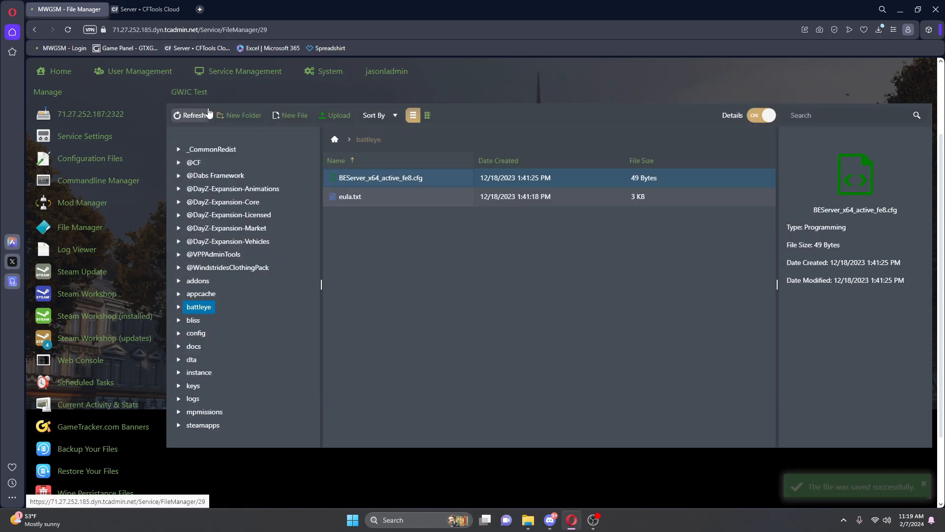
- Return to the GWJC Test service page and start the server
left_click(86, 112)
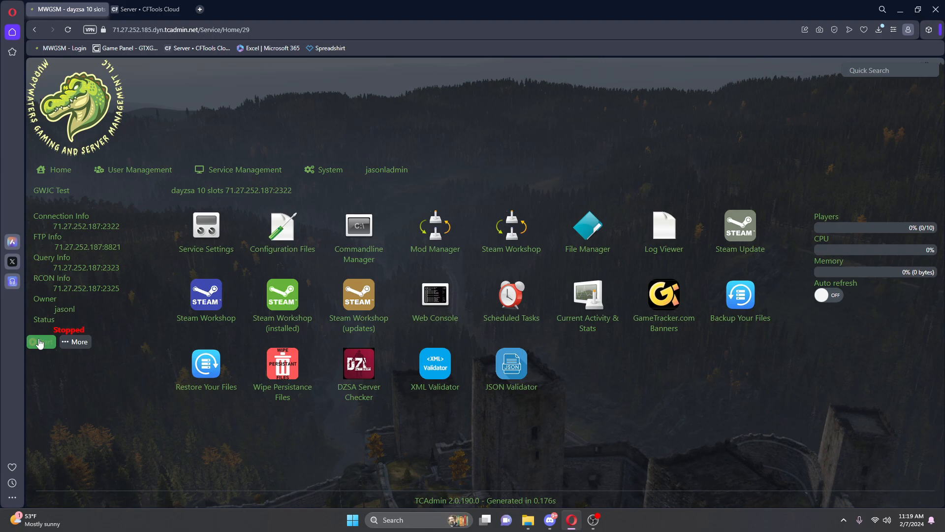
left_click(39, 342)
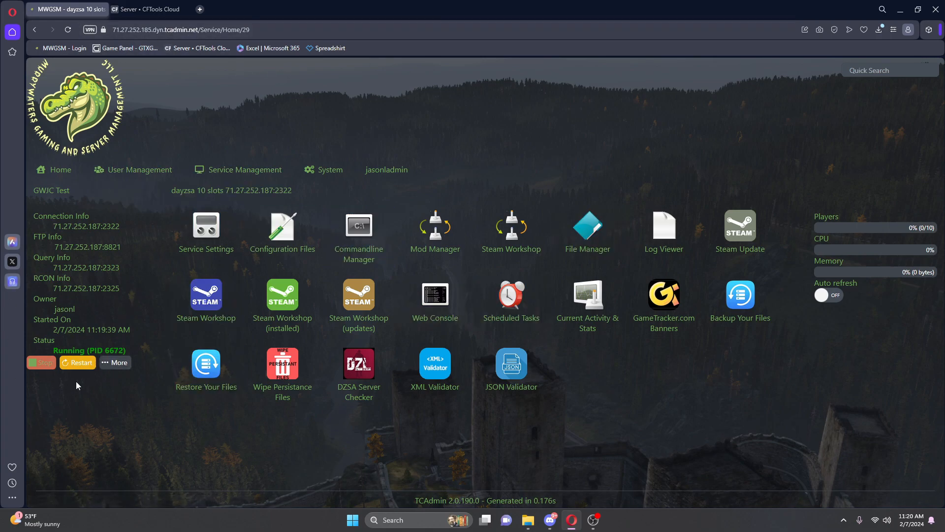
- Switch to CFTools Cloud, begin adding a new server with DayZ as the game, and open the server search
left_click(158, 8)
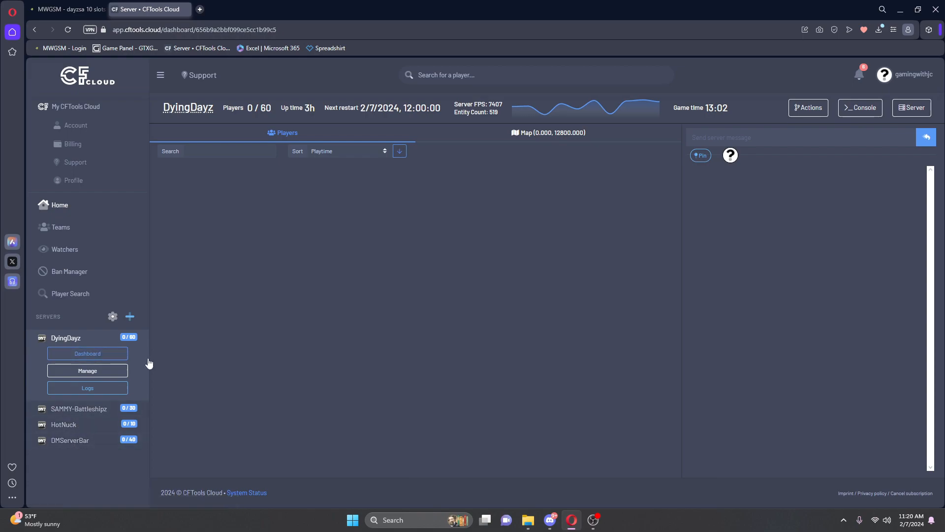
left_click(130, 320)
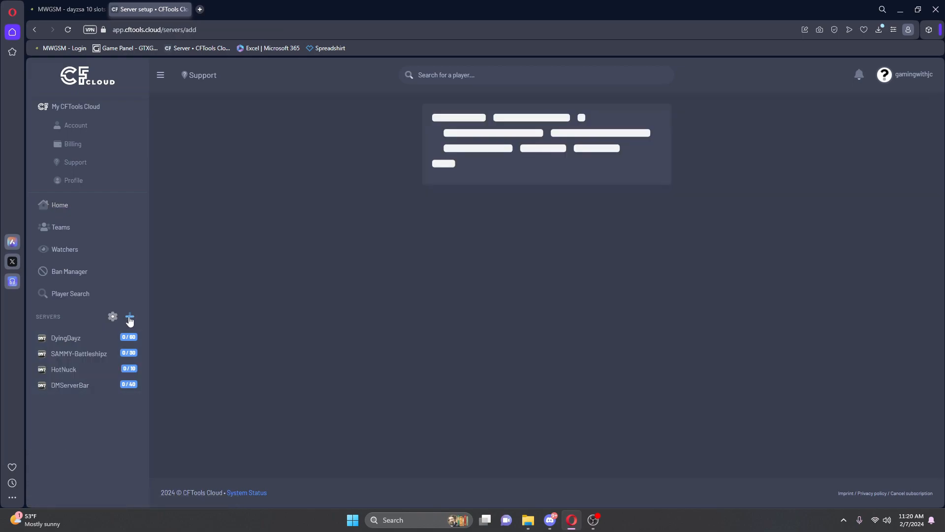
left_click(458, 156)
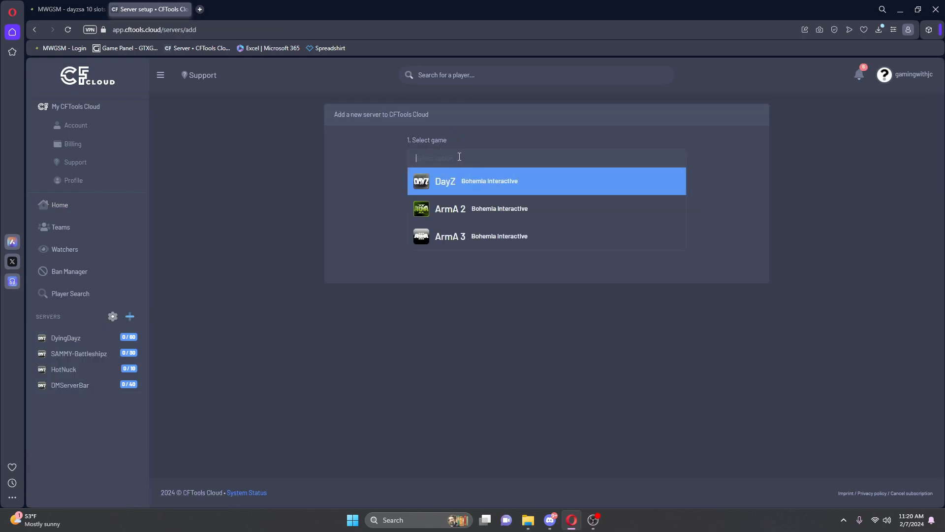
left_click(451, 188)
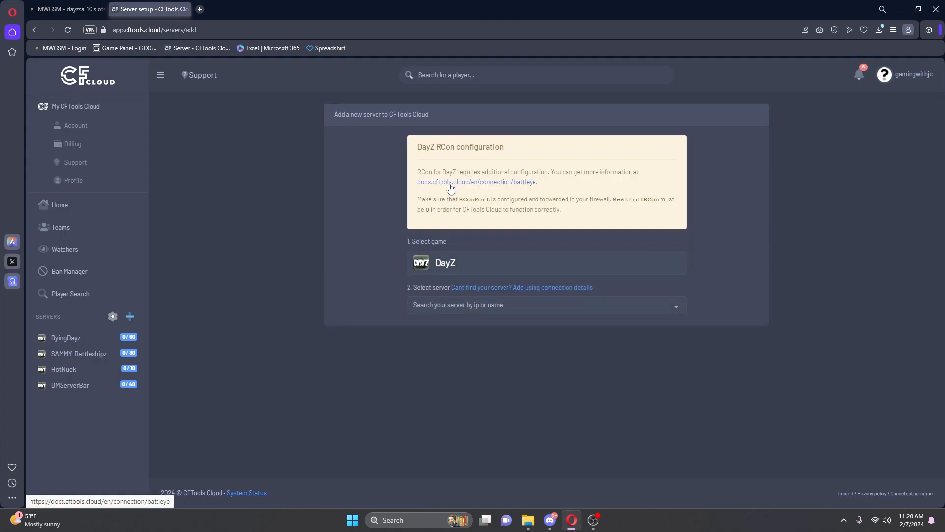
left_click(455, 302)
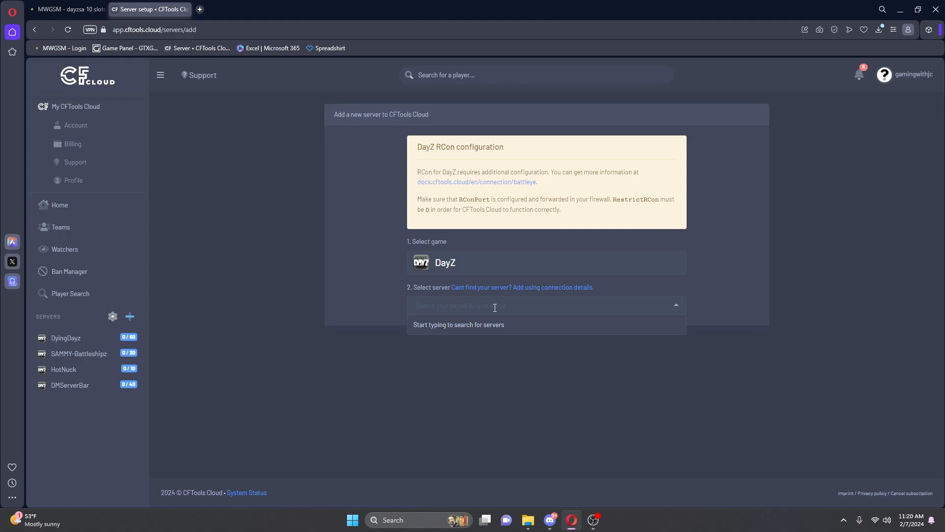
- Switch to the MWGSM game panel and look up the server's hostname in serverDZ.cfg
left_click(69, 8)
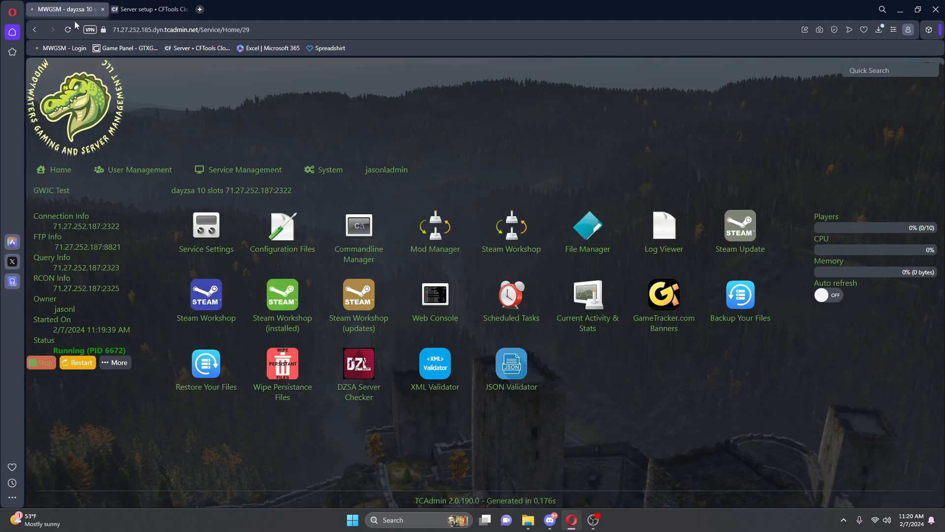
left_click(302, 238)
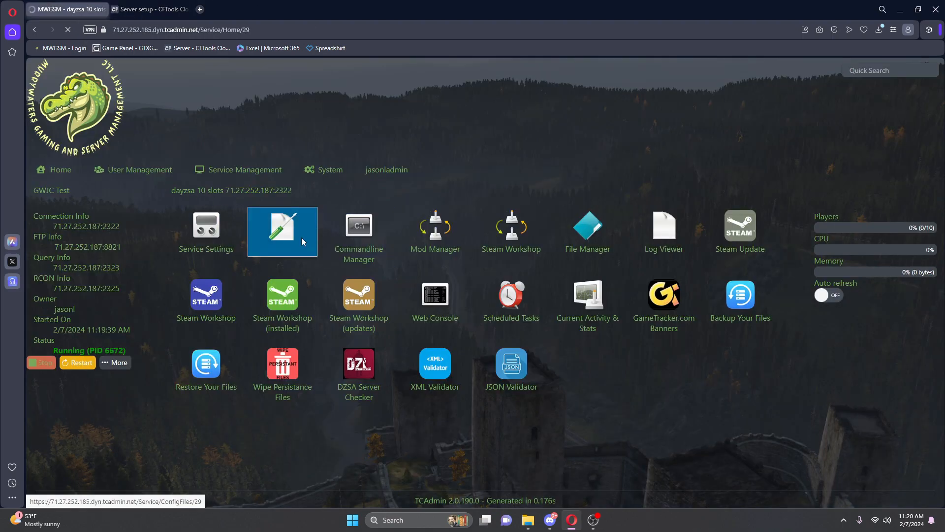
left_click(621, 293)
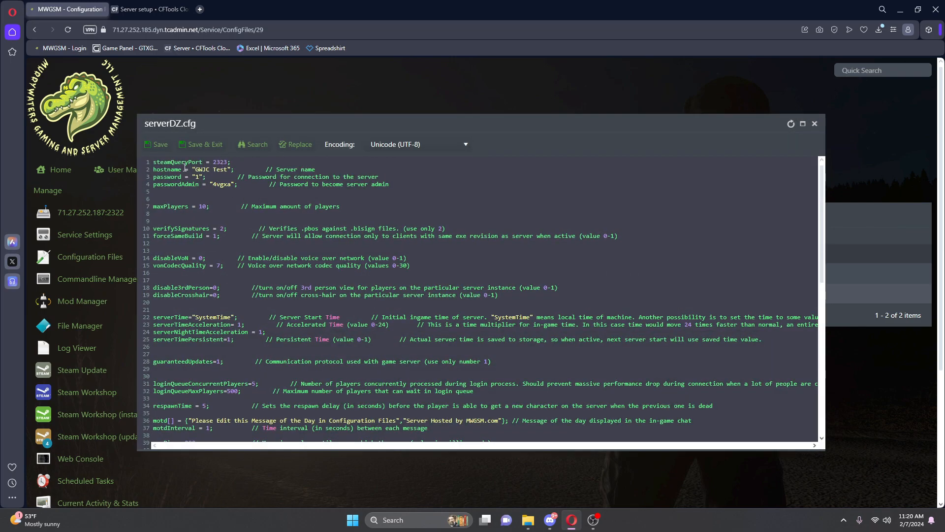
- Switch to the CFTools Cloud server setup, search for GWJC Test and select it as the server
left_click(149, 9)
left_click(470, 306)
type("GJC test")
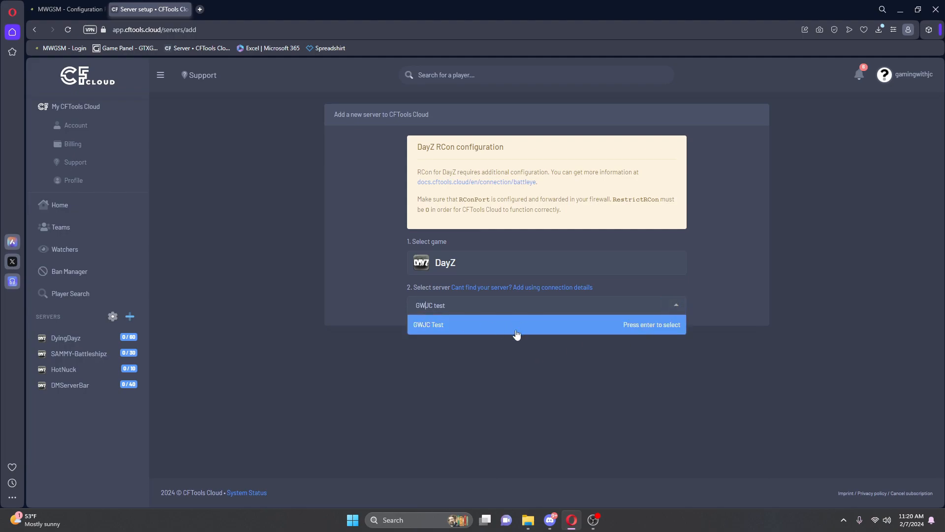
left_click(481, 331)
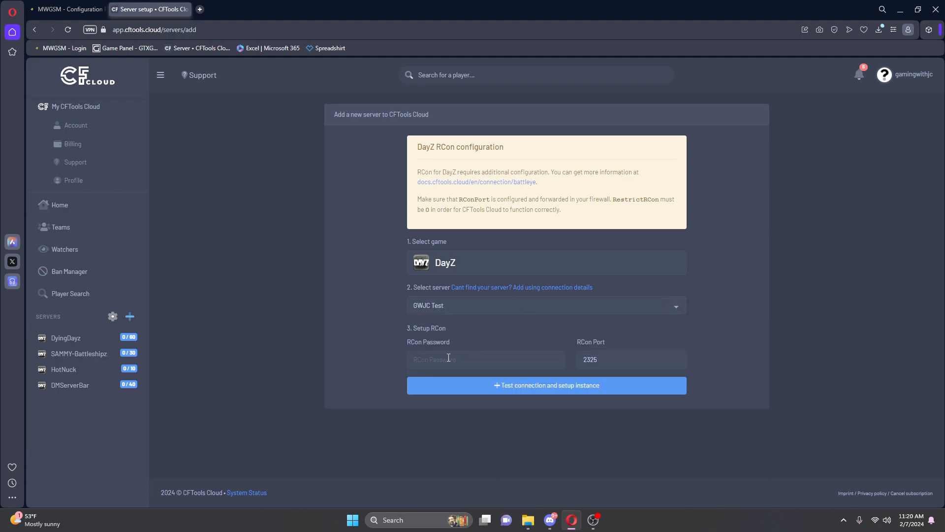
- Switch to the MWGSM panel, close serverDZ.cfg and open BEServer_x64_active_fe8.cfg from the battleye folder
left_click(69, 9)
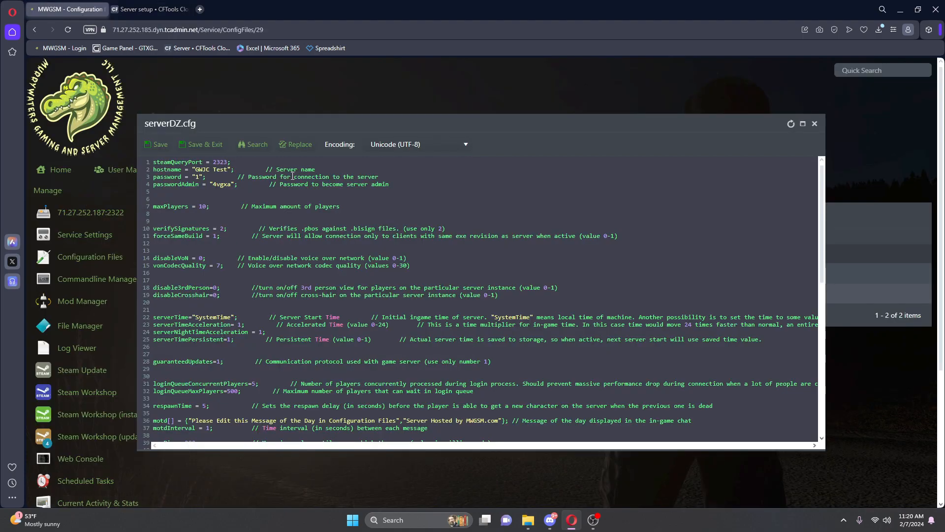
left_click(815, 124)
left_click(77, 326)
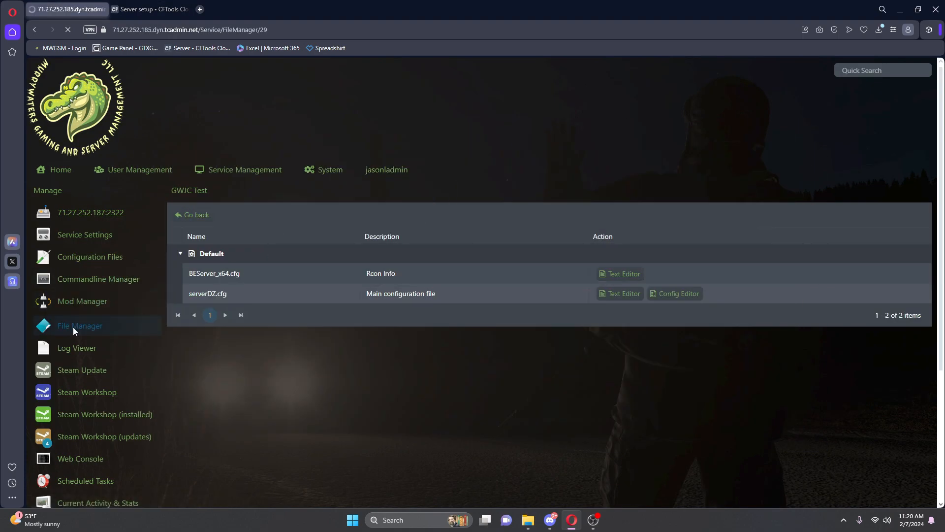
scroll(182, 311, "down", 2)
left_click(186, 309)
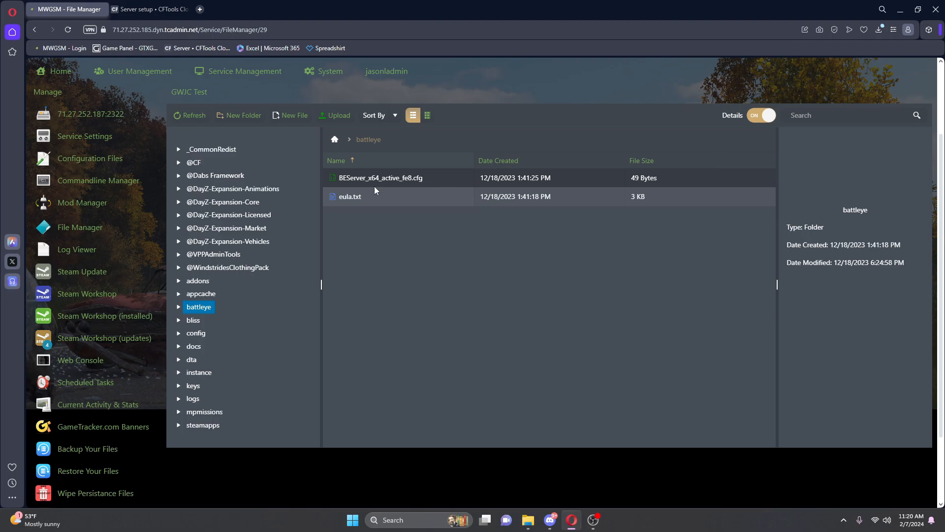
left_click(449, 181)
double_click(450, 182)
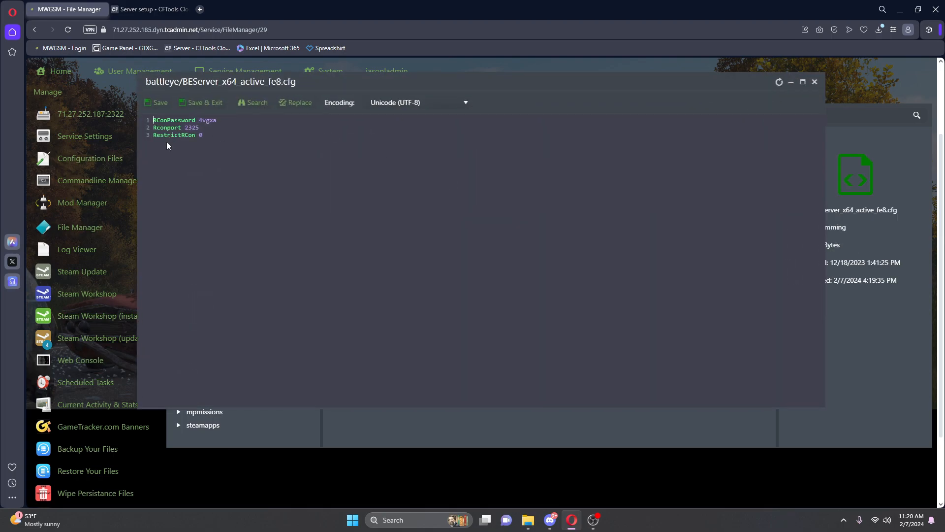
- Copy the RCon password from the BattlEye config file and paste it into the RCon Password field in CFTools Cloud
double_click(207, 121)
double_click(191, 127)
double_click(207, 121)
right_click(207, 121)
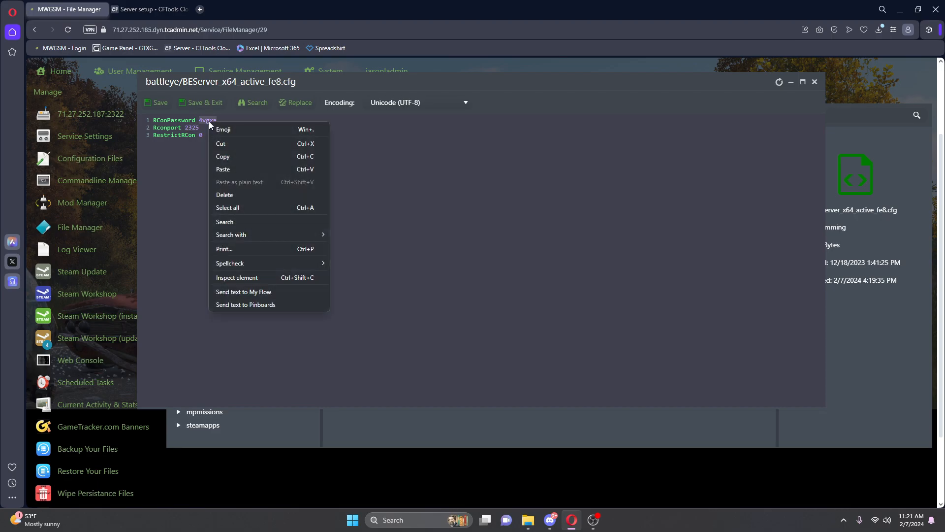
left_click(218, 154)
left_click(170, 10)
left_click(446, 358)
- Close the BattlEye config file in the game panel and try the connection test and instance setup in CFTools Cloud
left_click(69, 9)
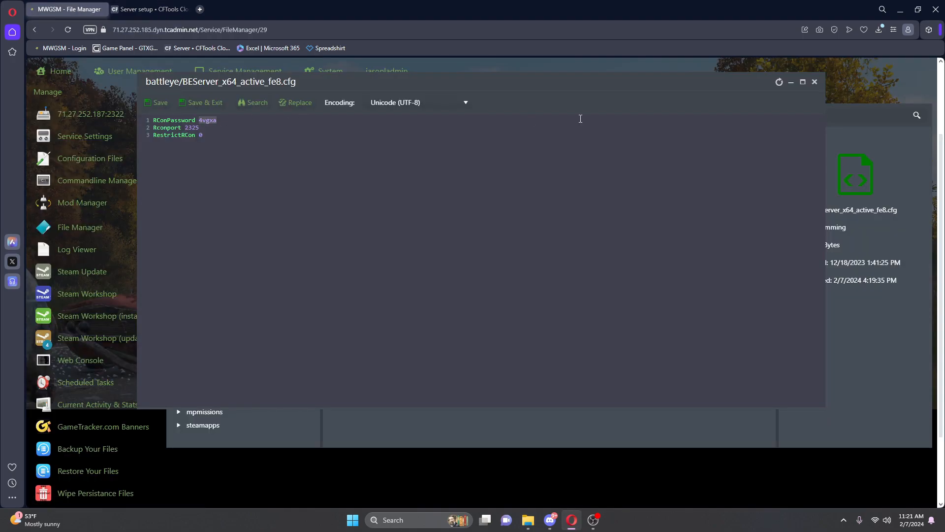
left_click(814, 82)
left_click(151, 9)
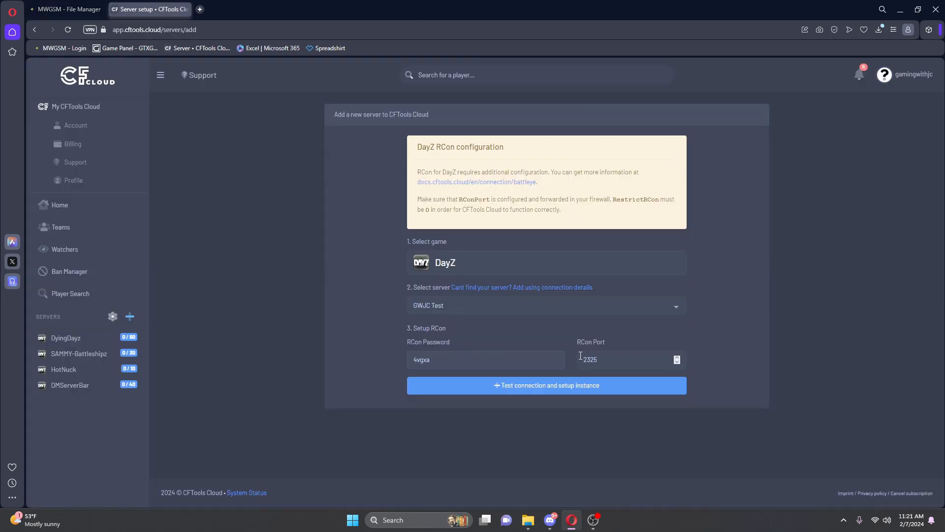
left_click(521, 385)
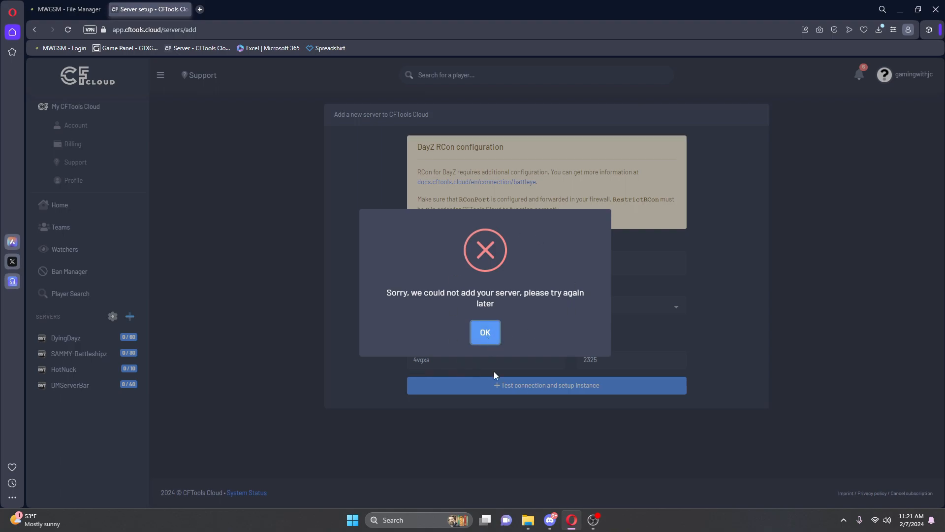
left_click(485, 333)
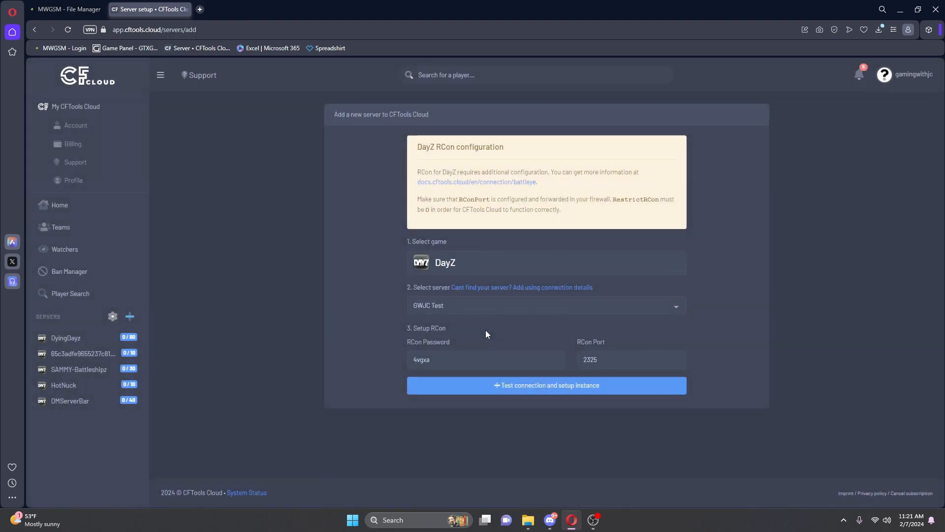
- Open the GWJC Test server's web console in the MWGSM panel and examine the log for RCon logins
left_click(103, 9)
left_click(89, 116)
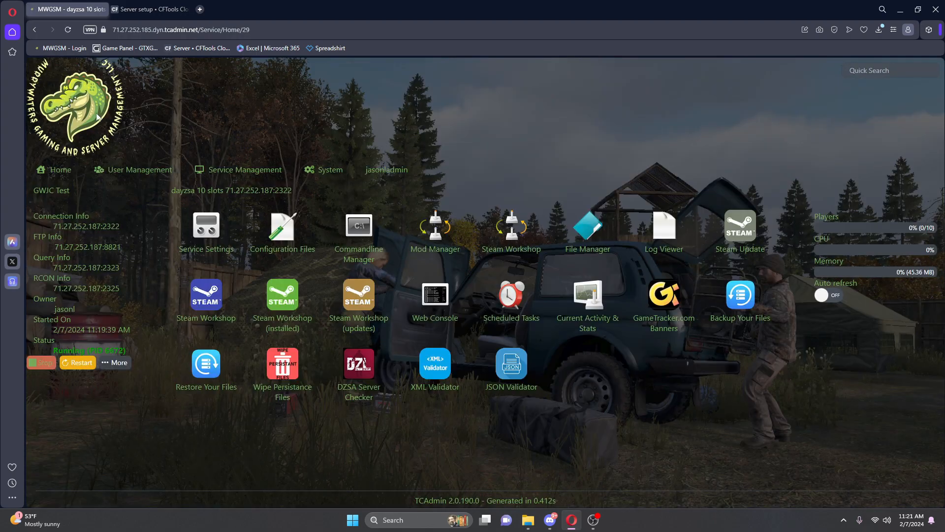
left_click(435, 295)
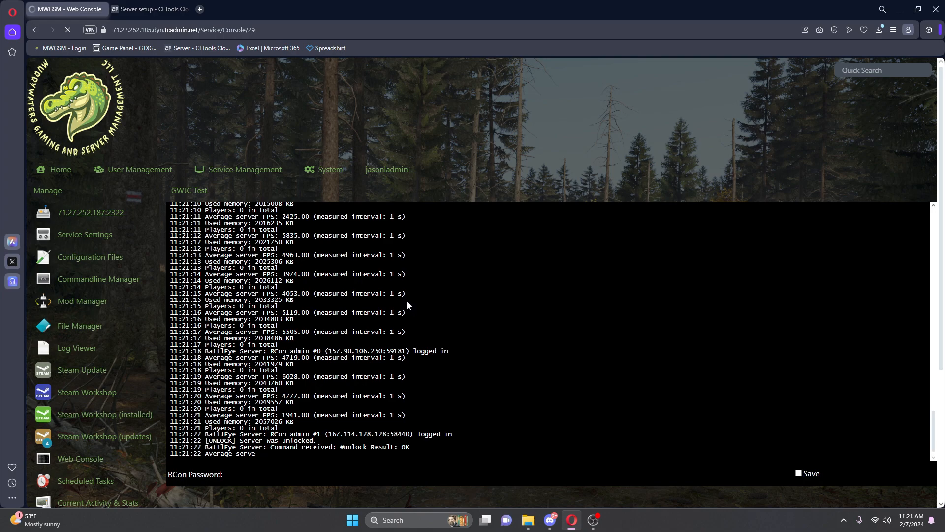
scroll(305, 406, "down", 3)
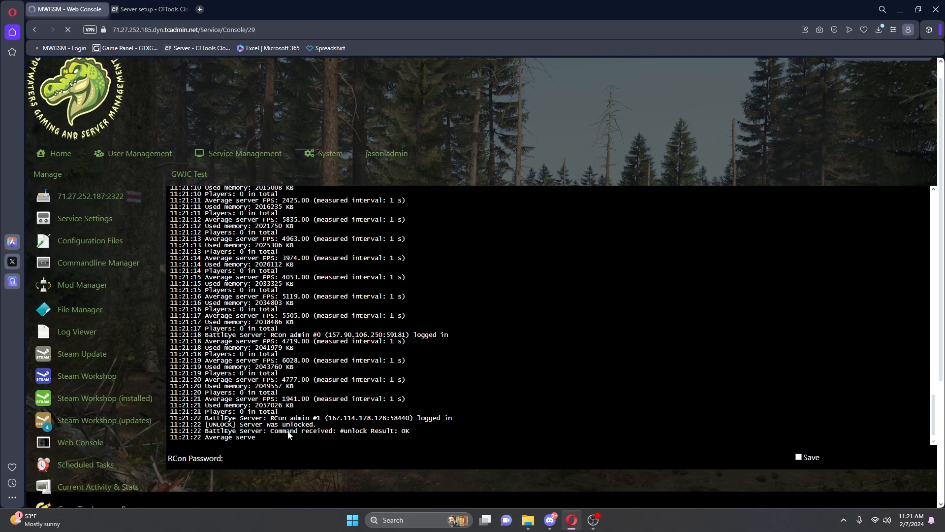
scroll(315, 387, "up", 2)
scroll(306, 371, "down", 2)
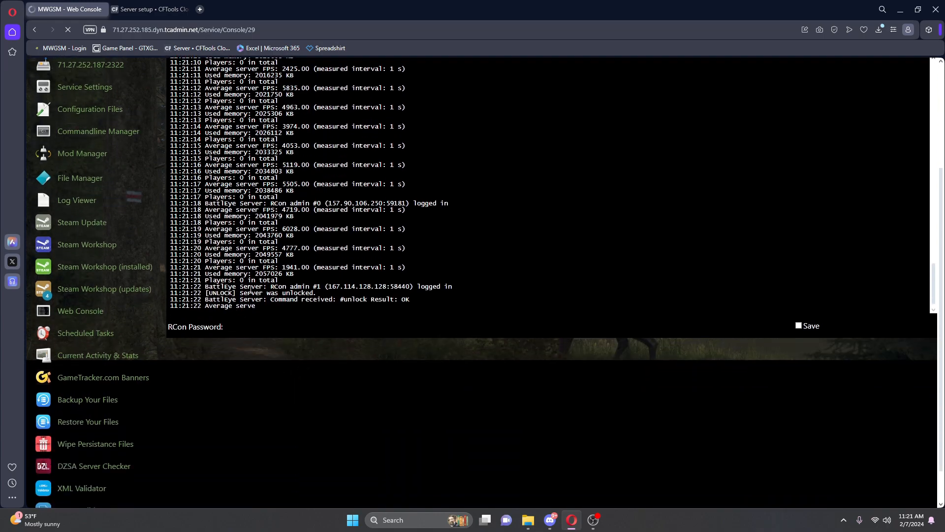
scroll(456, 287, "up", 2)
- Return to CFTools Cloud and rerun the connection test and instance setup for GWJC Test
left_click(143, 4)
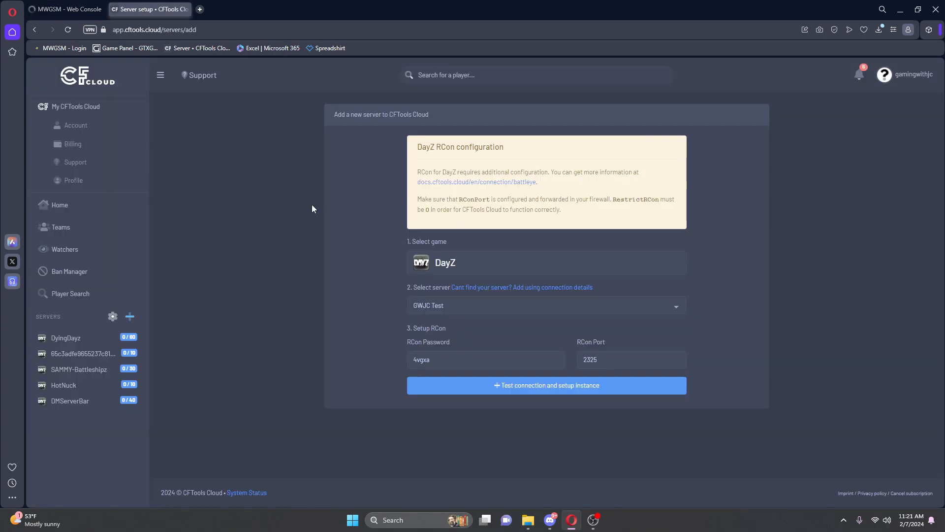
left_click(502, 387)
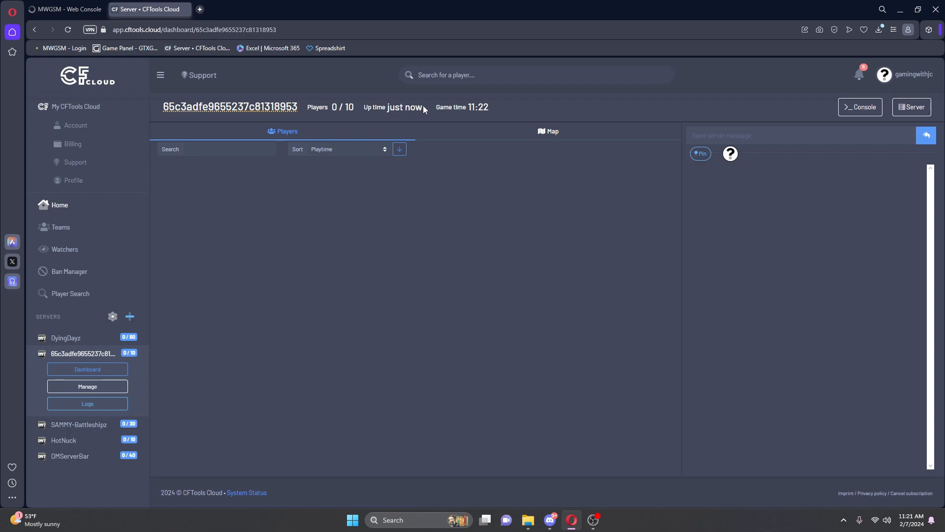
- Set the newly added server's identifier to GWJC Test
left_click(257, 105)
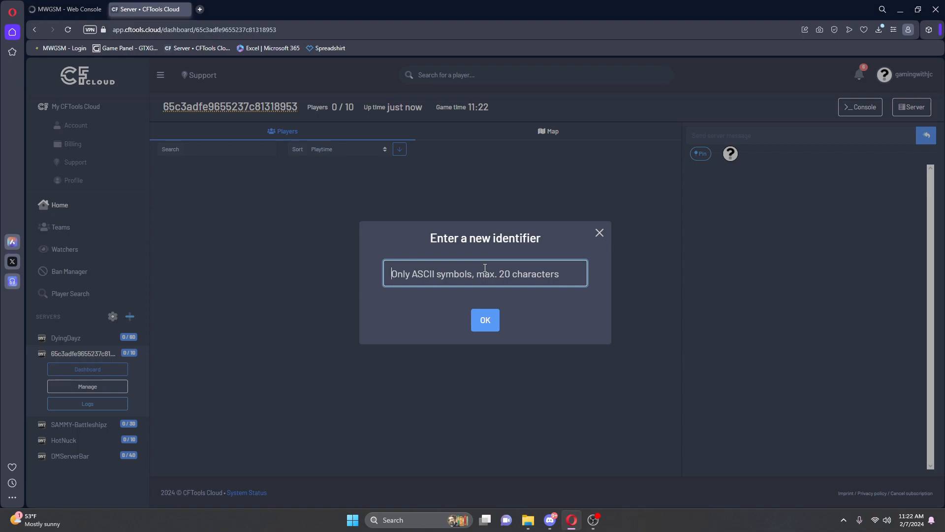
type("GWJC Test")
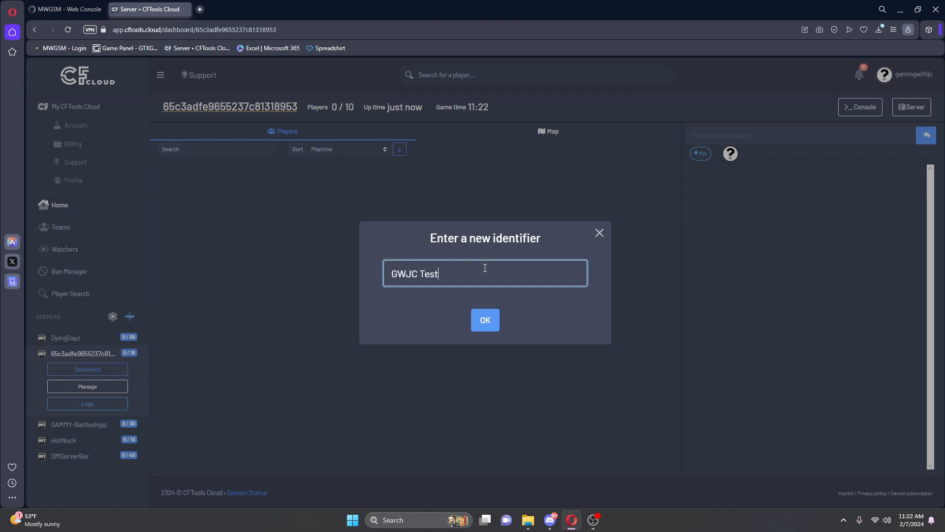
left_click(485, 320)
left_click(484, 327)
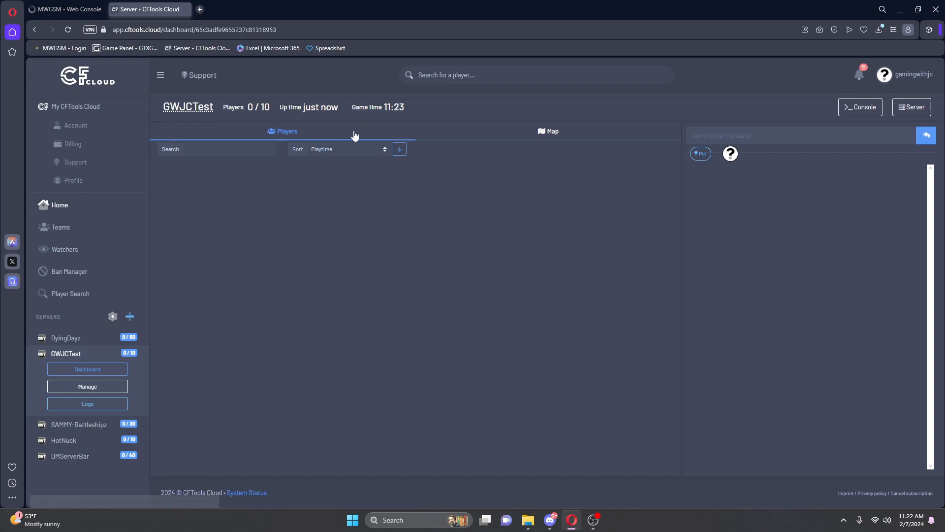
- Look over the server's map and player views, its management overview and the available modules
left_click(549, 132)
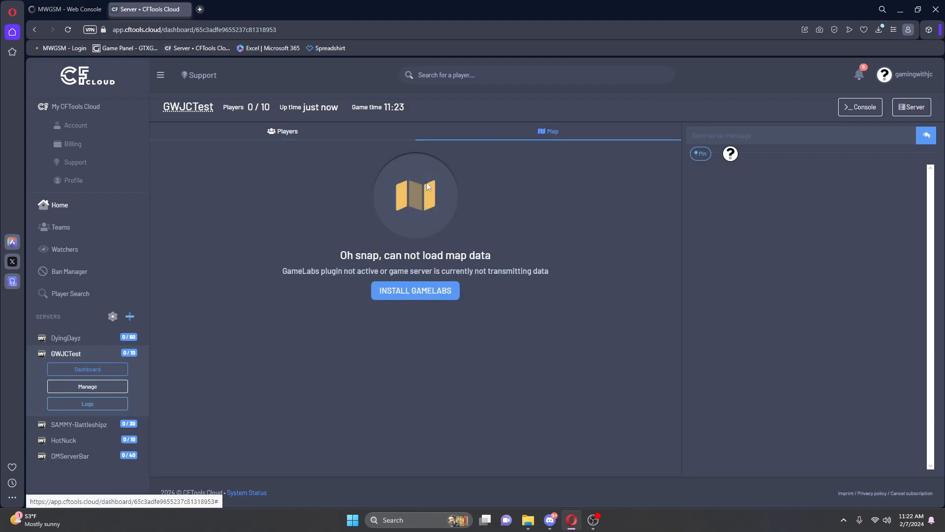
left_click(310, 136)
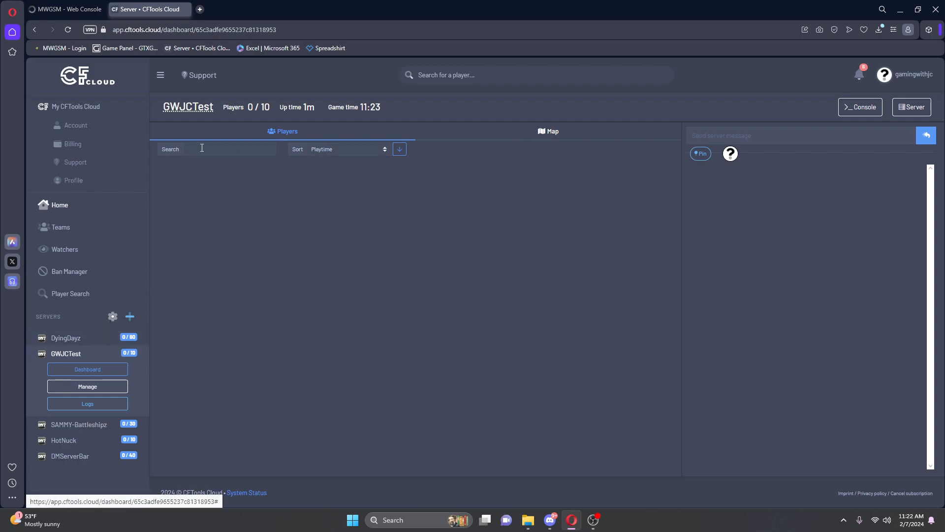
left_click(104, 388)
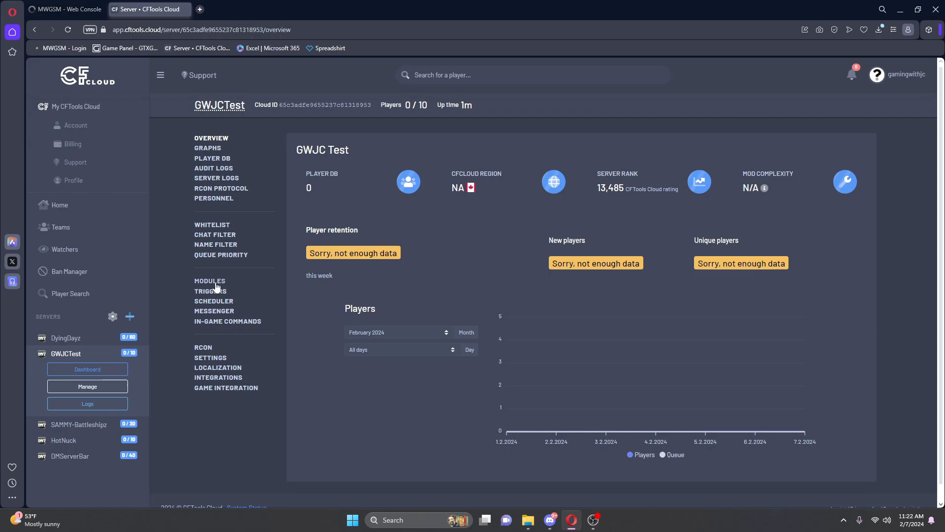
left_click(211, 281)
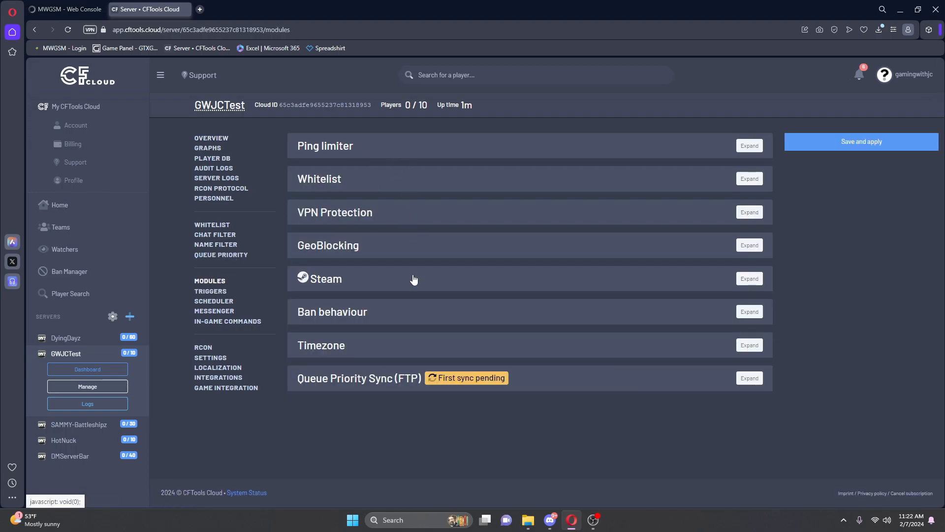
- Change the Loaded trigger's private message to "Hey Thanks for play on {{ servername }}" and save the configuration
left_click(211, 292)
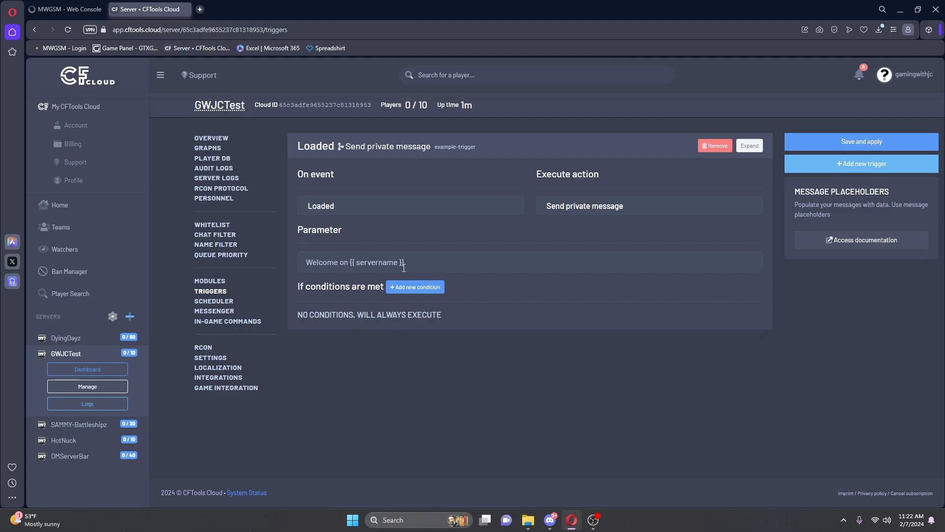
left_click_drag(349, 264, 278, 262)
type("Hey")
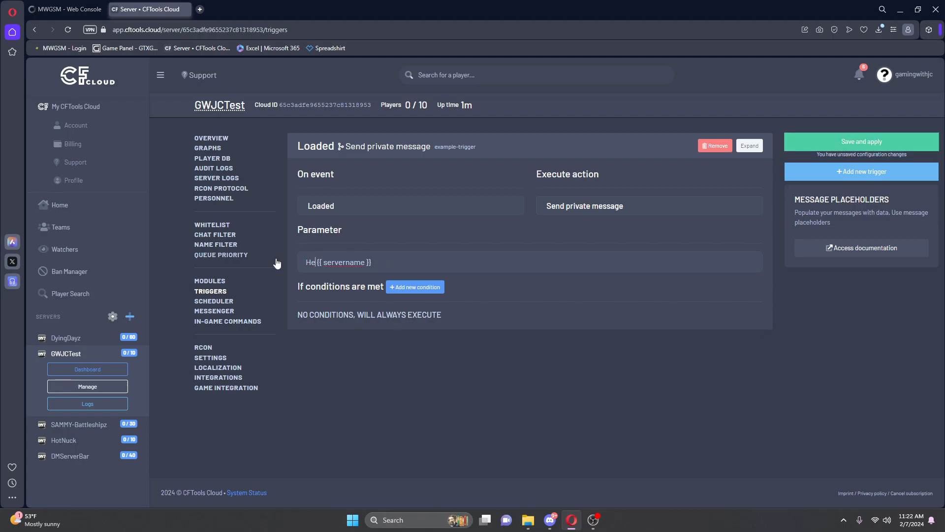
type(" Thanks for play on")
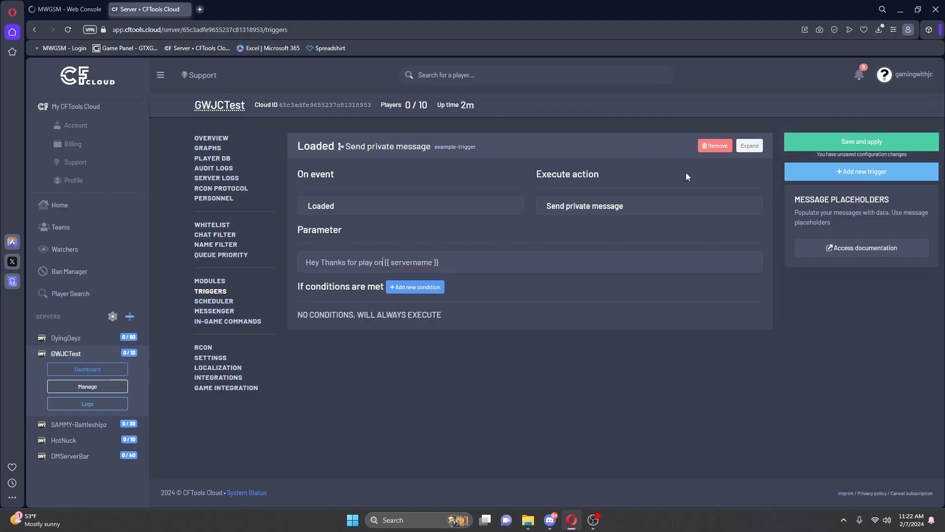
left_click(862, 142)
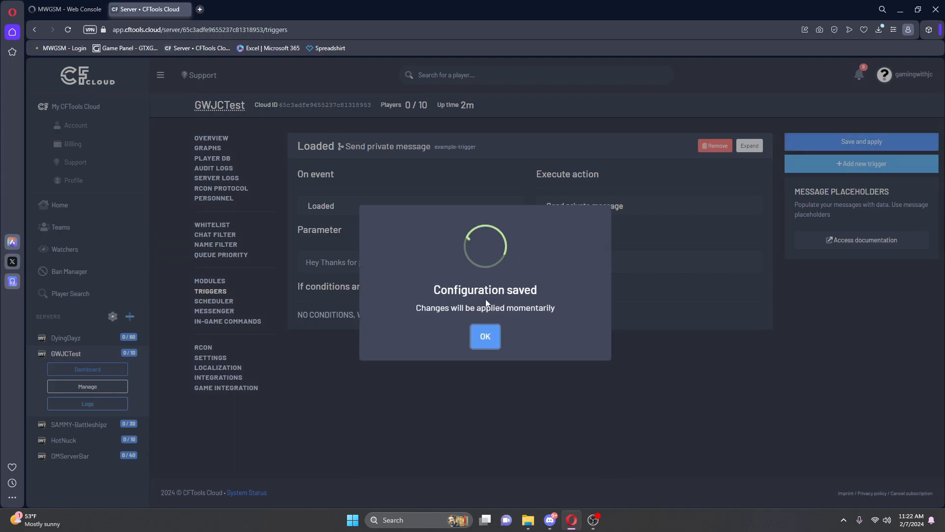
left_click(483, 333)
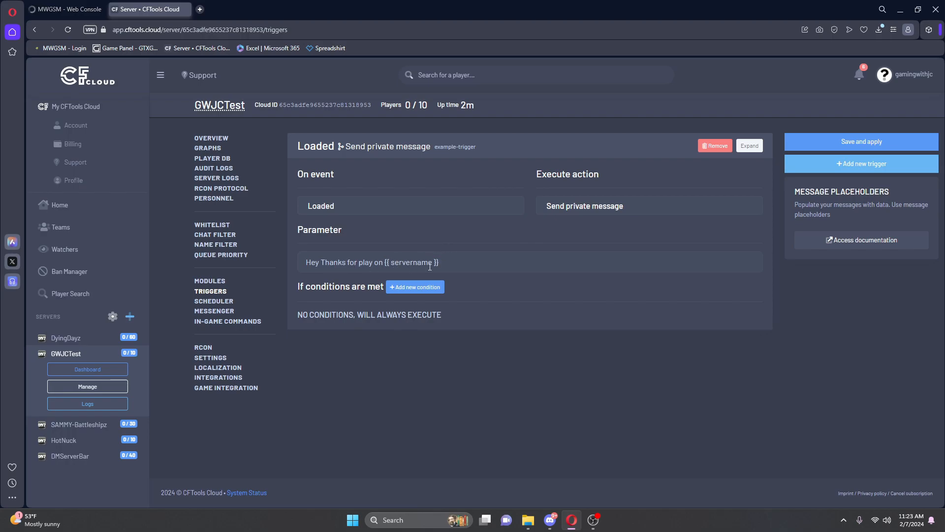
- Add a new scheduler job with Restart server as its action
left_click(213, 301)
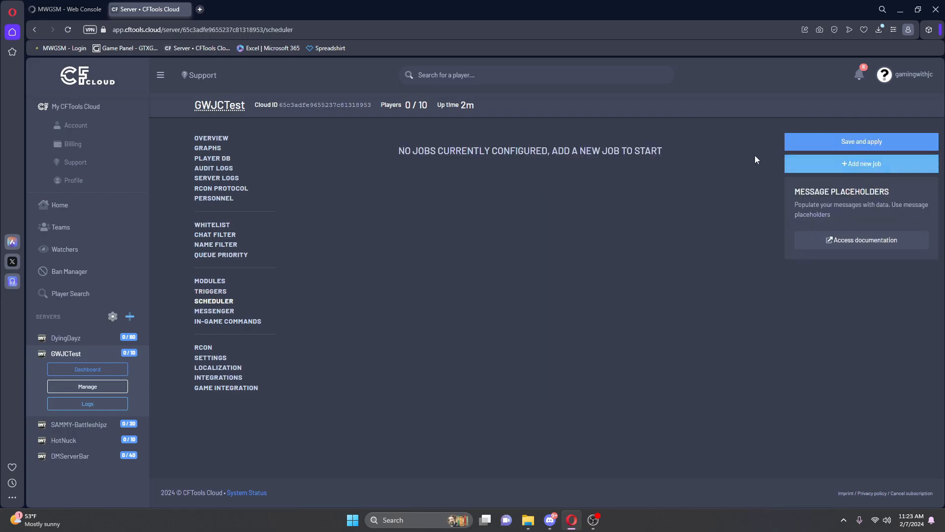
left_click(842, 169)
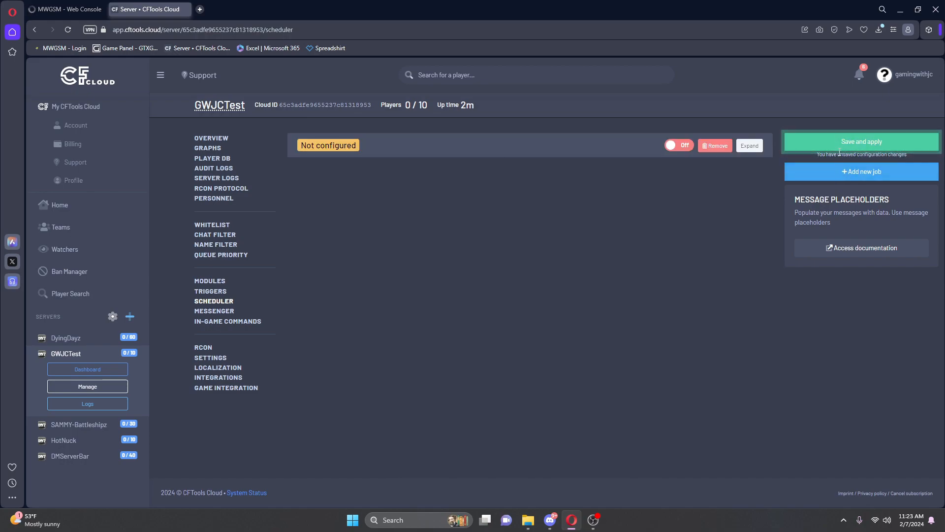
left_click(457, 150)
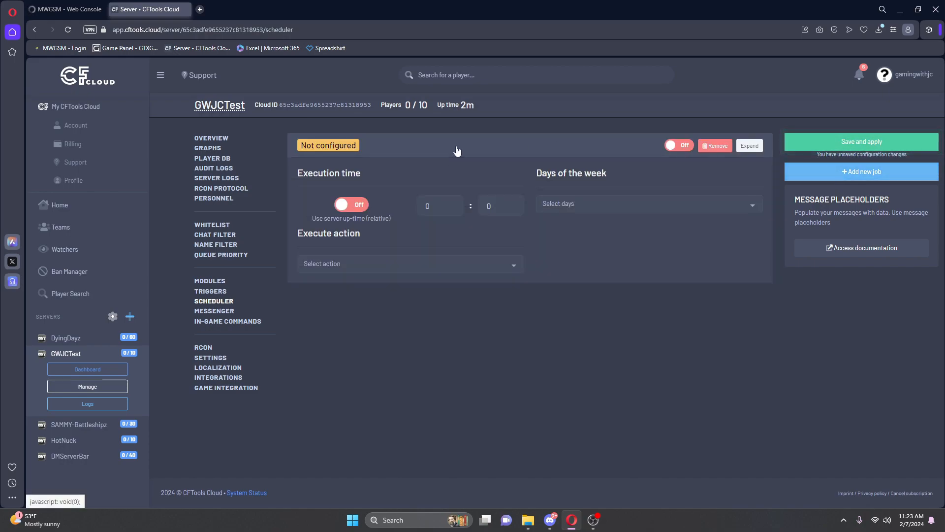
left_click(510, 268)
scroll(394, 397, "down", 1)
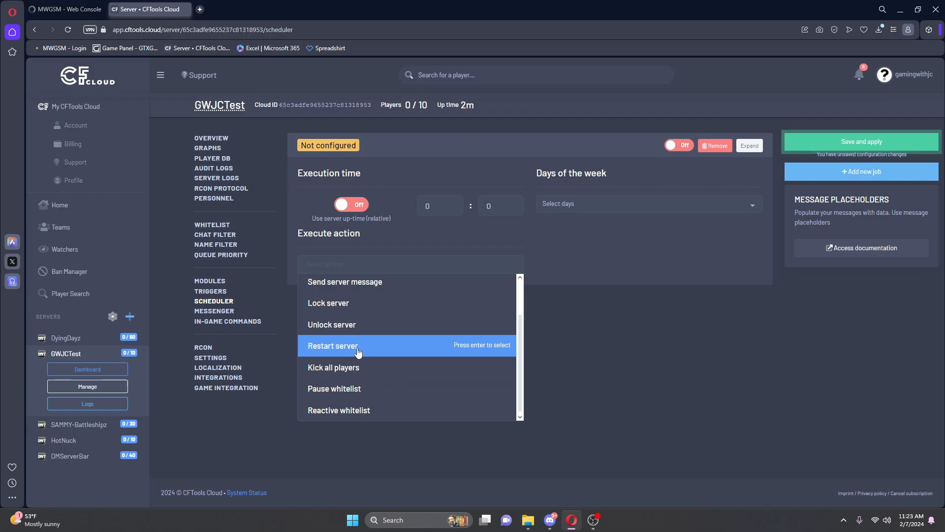
left_click(355, 351)
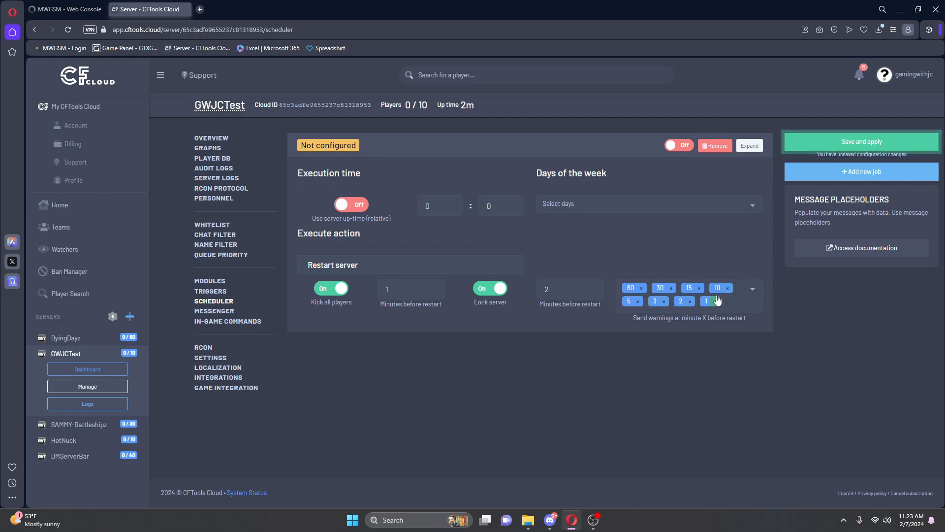
- Set the first restart job to run every day from Monday through Sunday
left_click(586, 204)
left_click(572, 225)
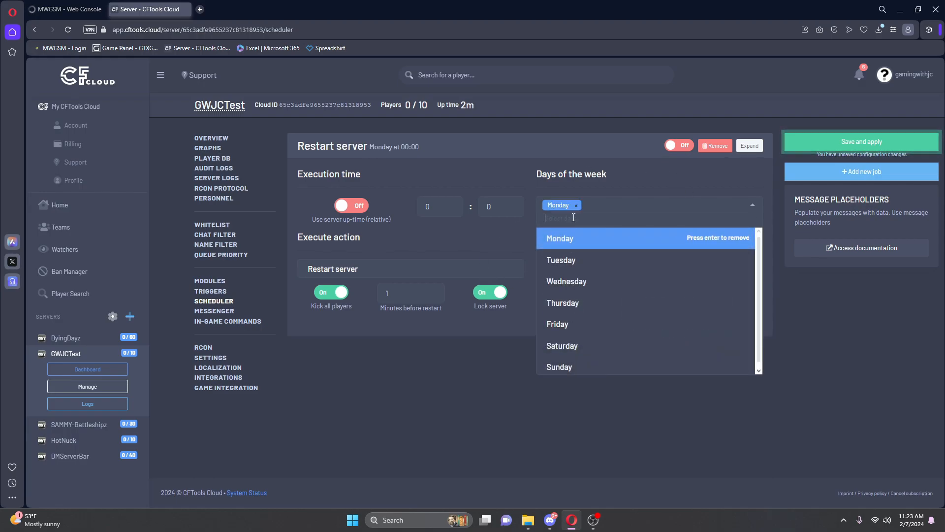
left_click(569, 260)
left_click(567, 280)
left_click(566, 302)
left_click(562, 324)
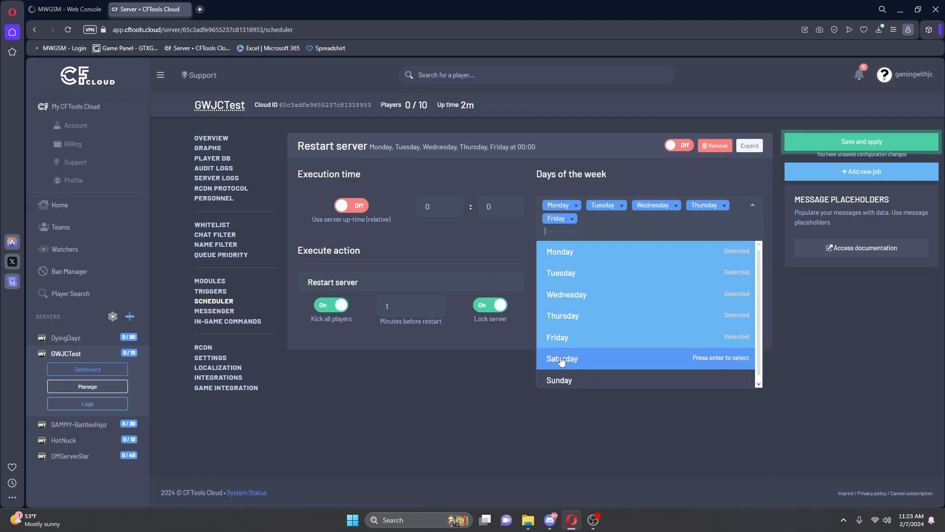
left_click(564, 349)
left_click(561, 370)
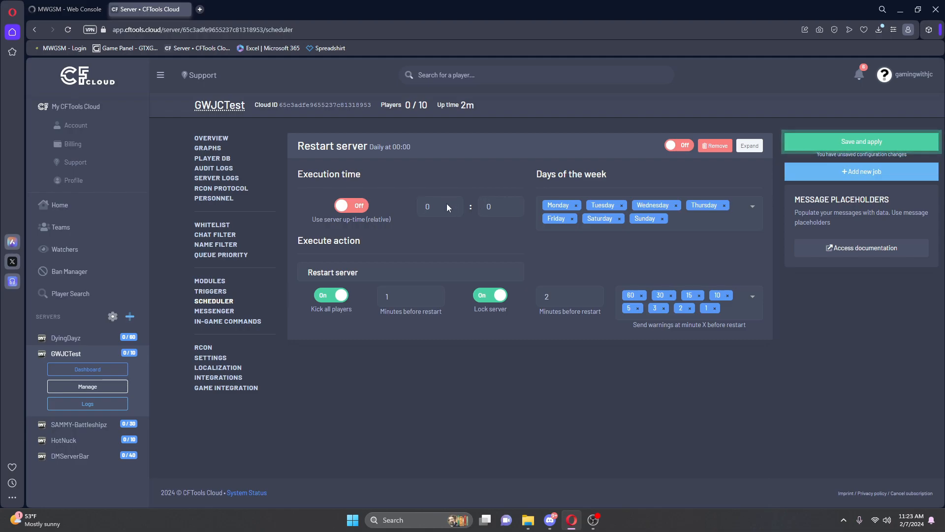
- Enable the daily 00:00 restart job and save the scheduler configuration
left_click(678, 145)
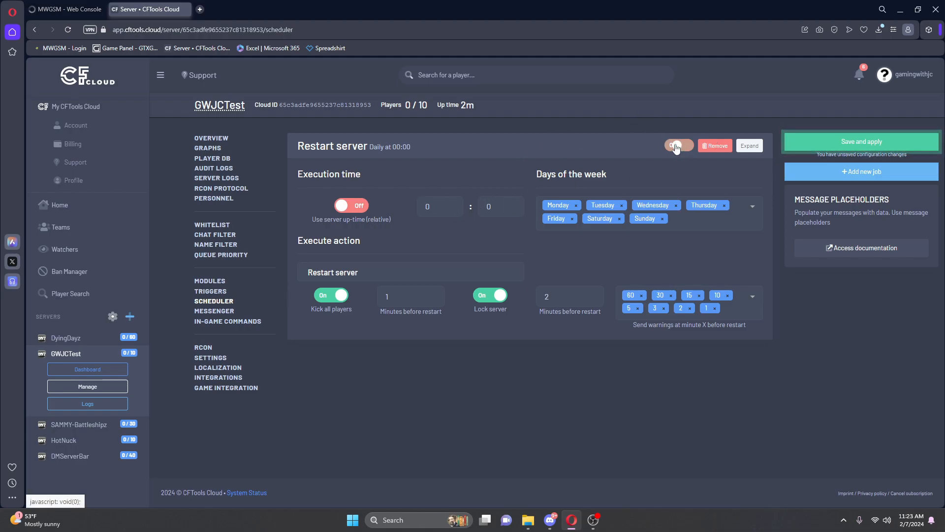
left_click(835, 141)
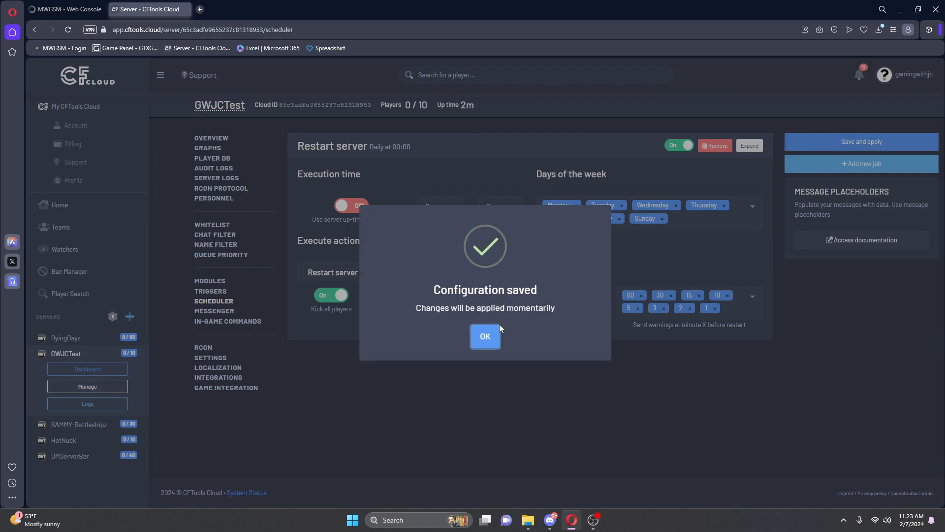
left_click(492, 334)
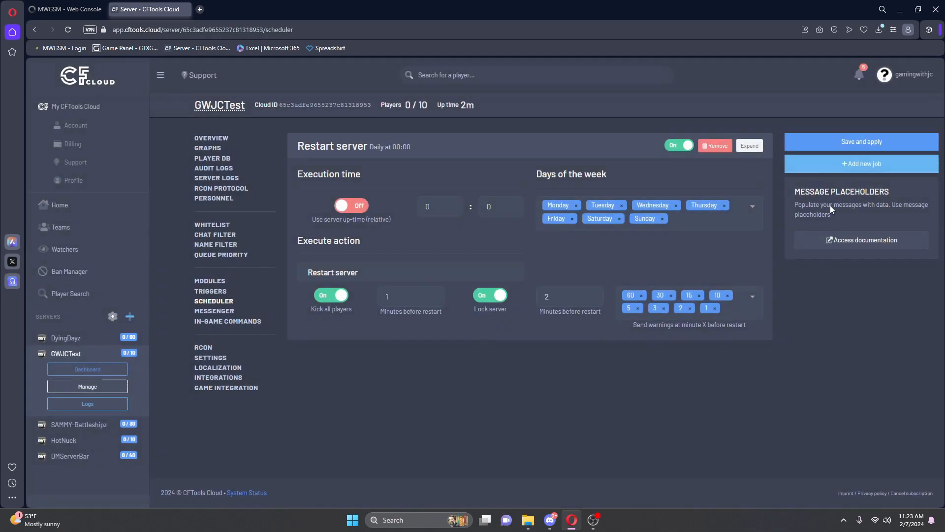
- Add a second scheduler job and assign it the Restart server action
left_click(827, 164)
left_click(507, 359)
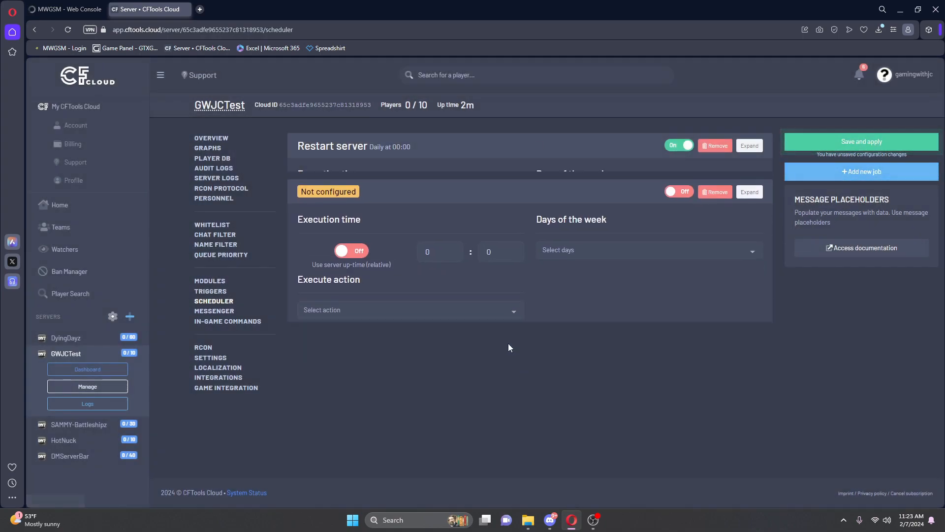
left_click(376, 298)
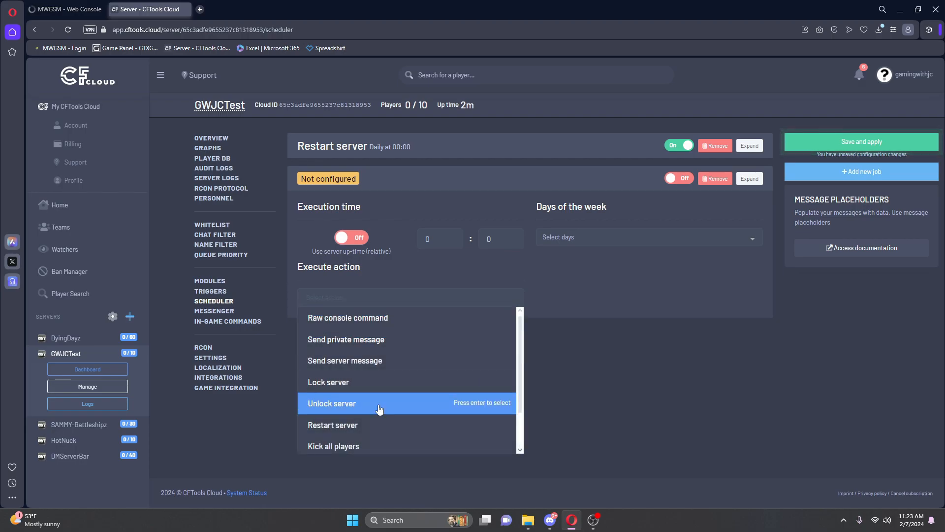
left_click(381, 425)
- Select all days from Monday through Sunday for the second restart job
left_click(561, 238)
left_click(567, 252)
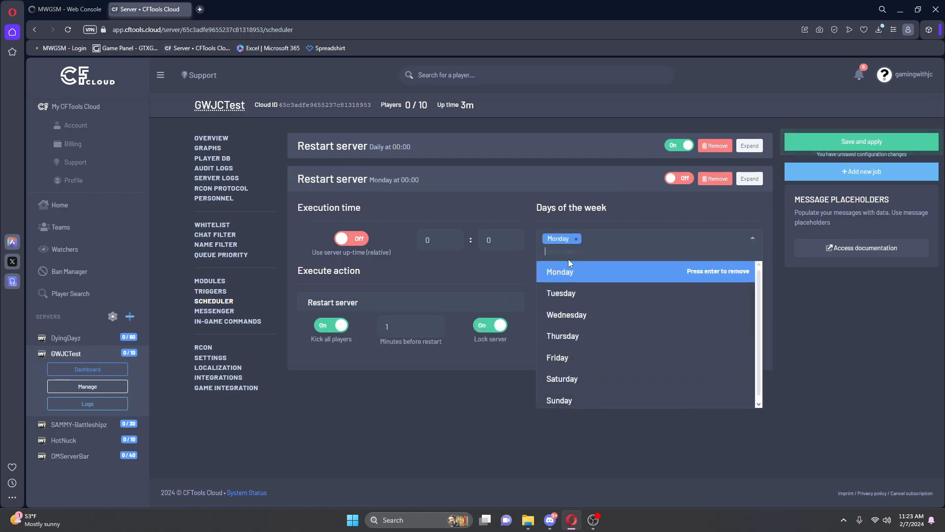
left_click(566, 293)
left_click(567, 315)
left_click(566, 336)
left_click(566, 357)
left_click(565, 391)
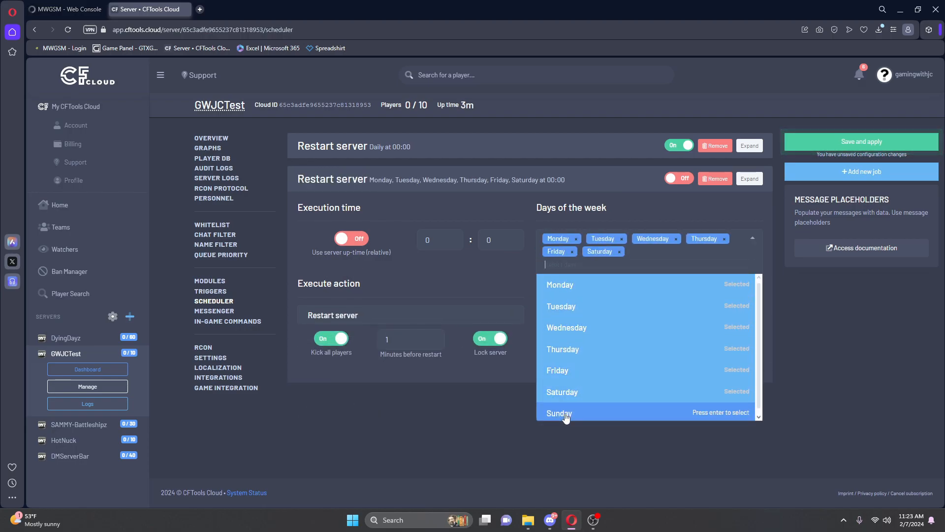
left_click(566, 413)
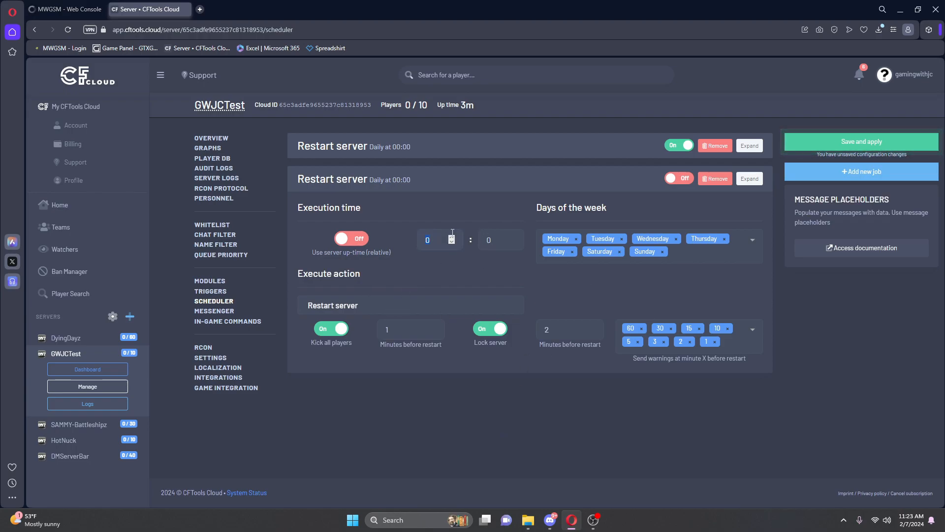
- Set the second restart job's execution time to 04:00, enable it and save the configuration
type("04")
type("0")
left_click(674, 179)
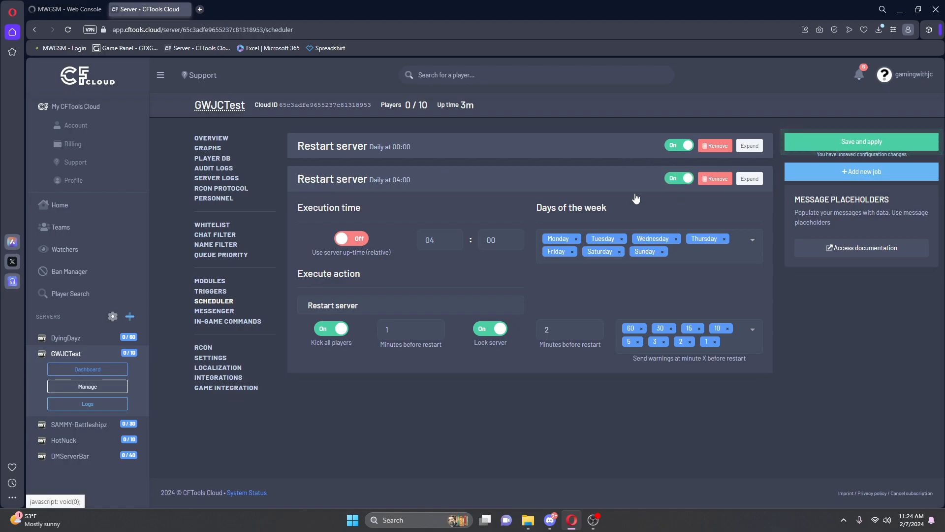
left_click(830, 141)
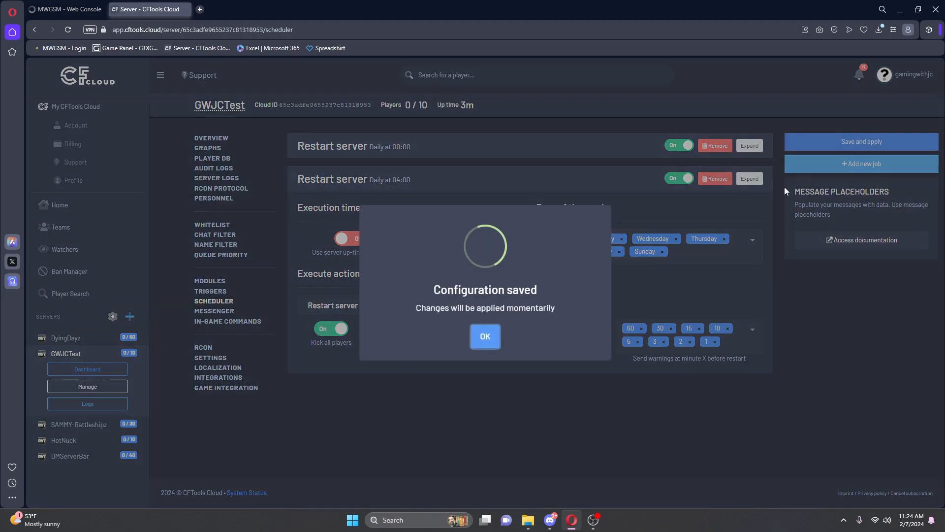
left_click(483, 347)
- Add a third scheduler job with an execution time of 08:00 and the Restart server action
left_click(826, 166)
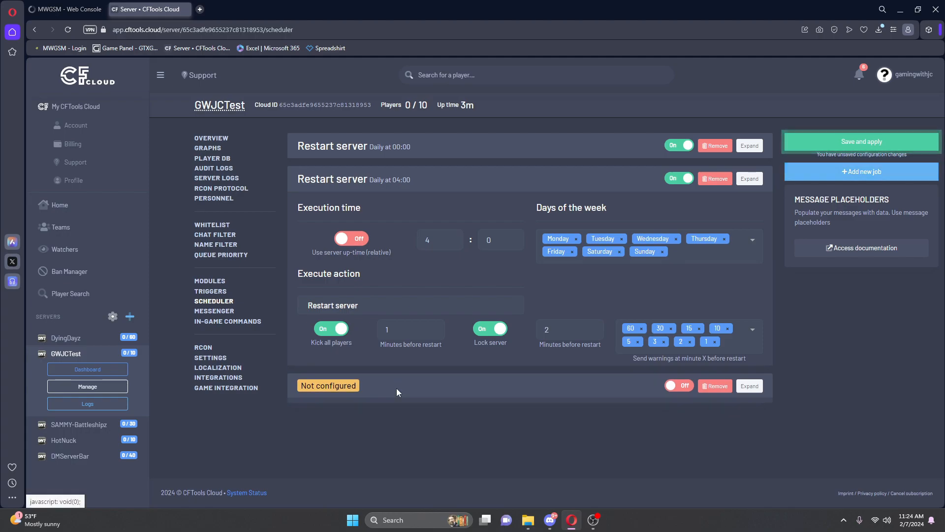
left_click(394, 392)
left_click(437, 272)
type("8")
left_click(502, 272)
type("00")
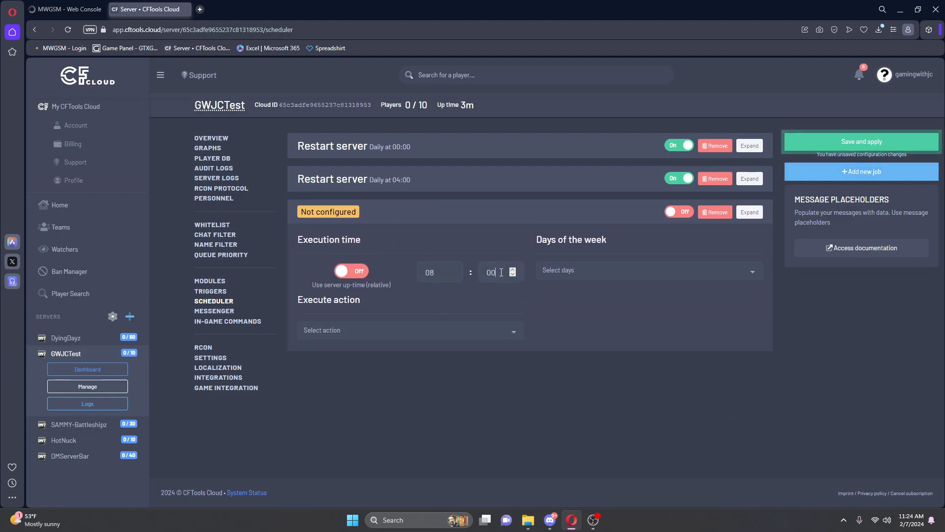
left_click(401, 330)
left_click(354, 458)
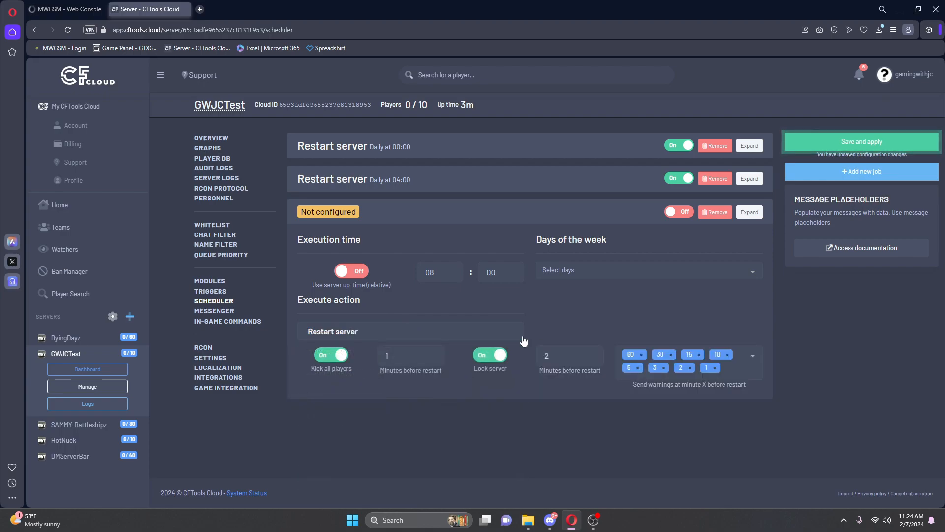
- Schedule the 08:00 restart job for Monday through Sunday, enable it and save the configuration
left_click(571, 270)
left_click(570, 305)
left_click(563, 327)
left_click(564, 348)
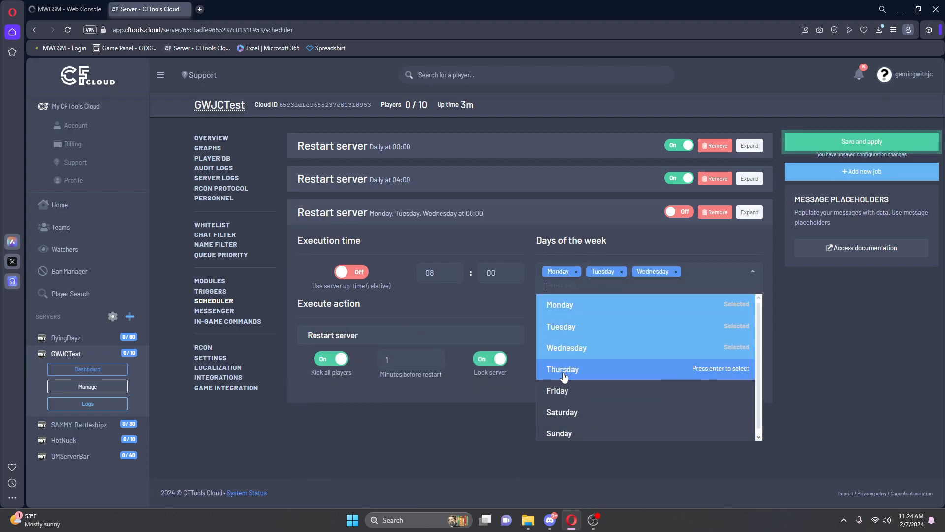
left_click(561, 370)
left_click(559, 391)
left_click(554, 425)
left_click(546, 446)
left_click(522, 439)
left_click(677, 214)
left_click(807, 145)
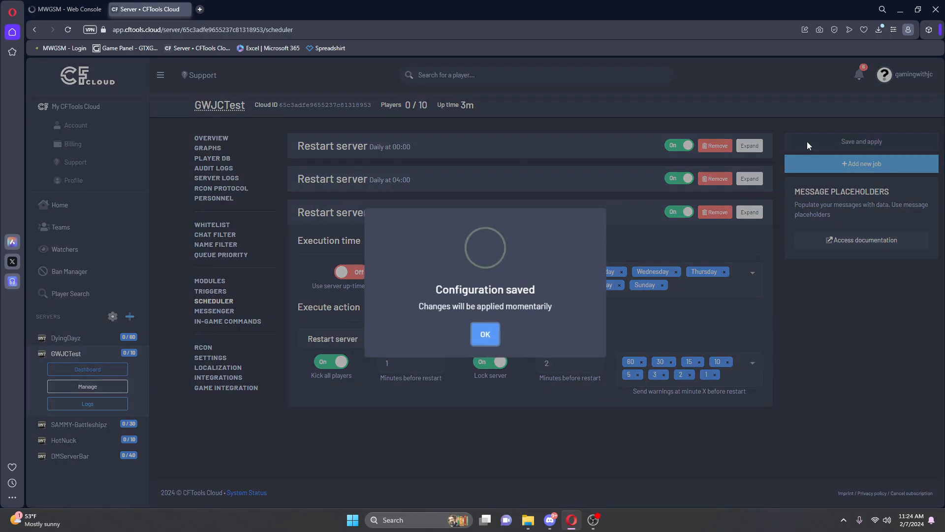
- Switch to the MWGSM game panel, search the GWJC Test server's Steam Workshop for gamelabs and install the GameLabs mod
left_click(495, 335)
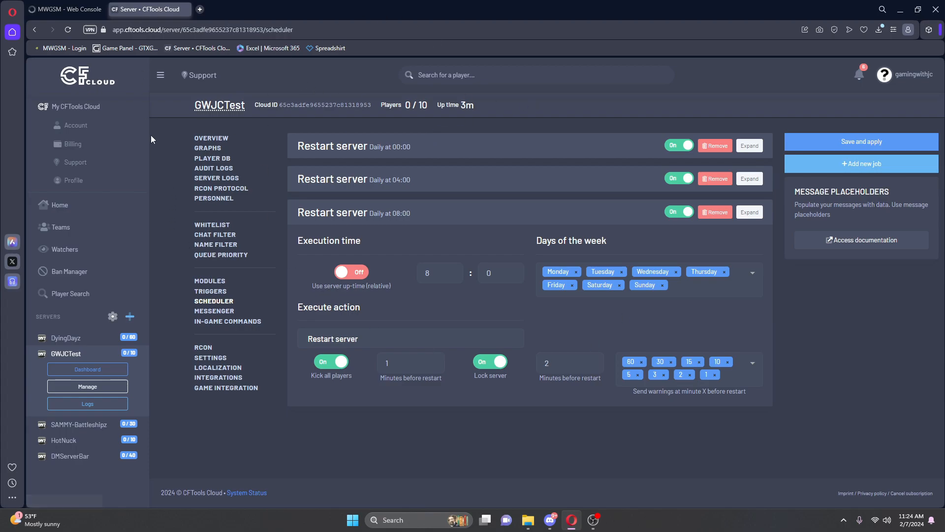
left_click(69, 9)
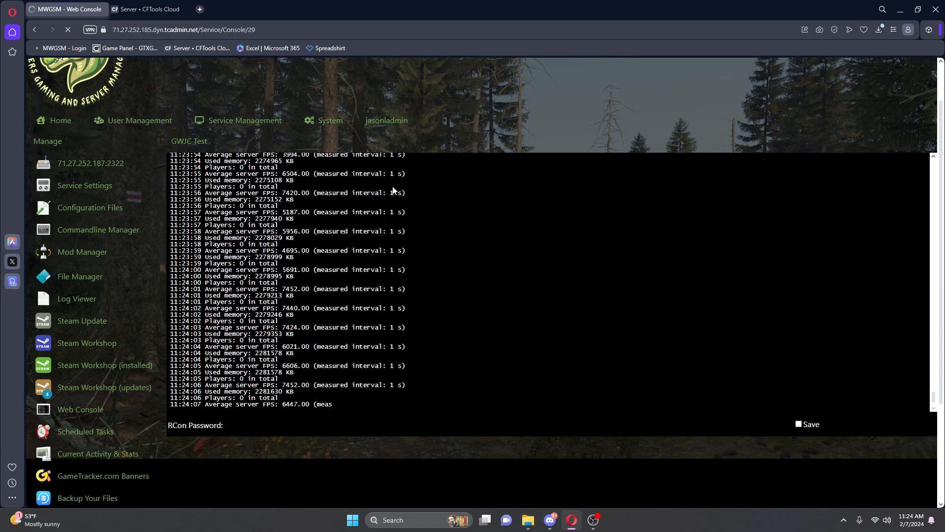
left_click(101, 167)
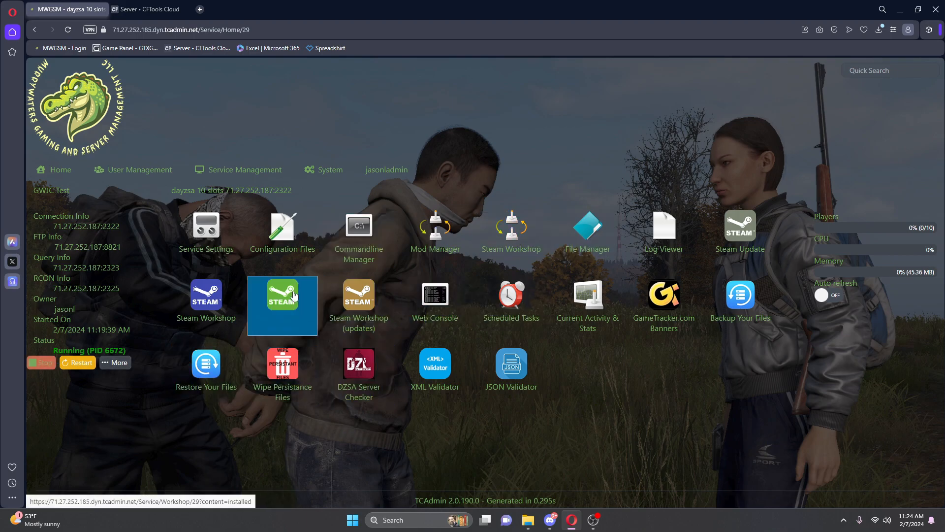
left_click(216, 300)
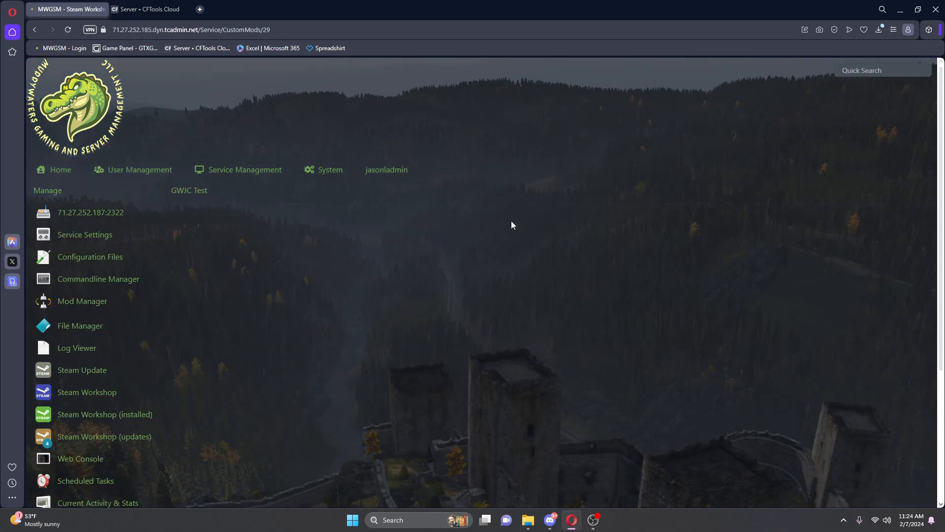
left_click(634, 219)
type("gamelabs")
key("Return")
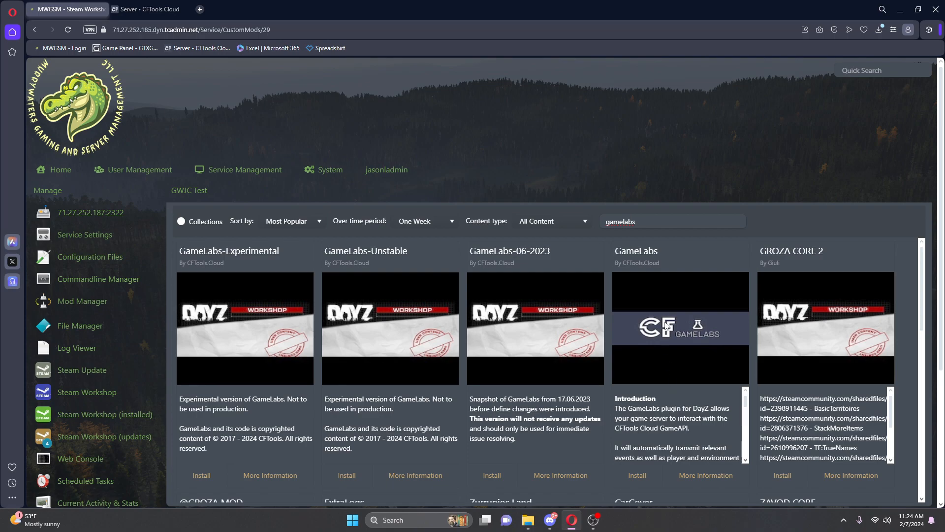
left_click(637, 476)
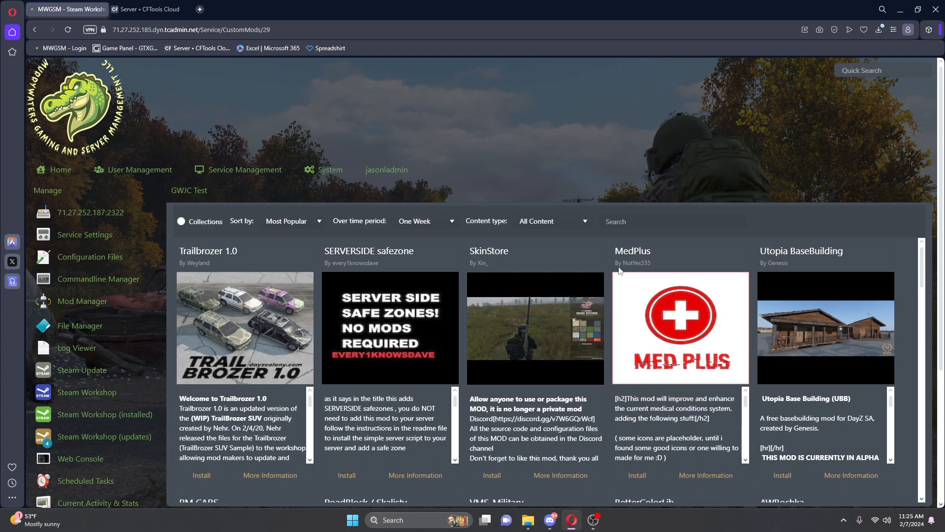
- Show the server's installed Workshop content and open the GameLabs information page to read its installation instructions
left_click(93, 411)
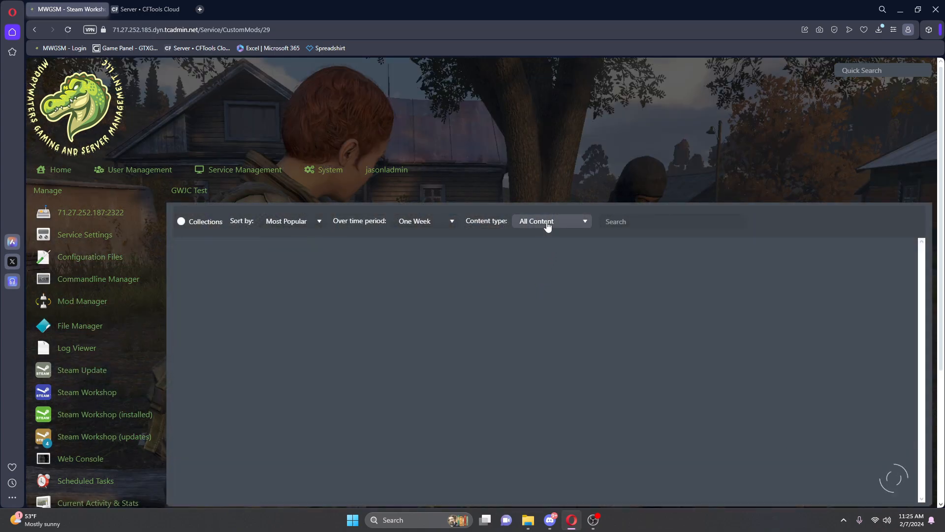
left_click(548, 225)
left_click(548, 251)
scroll(698, 415, "down", 6)
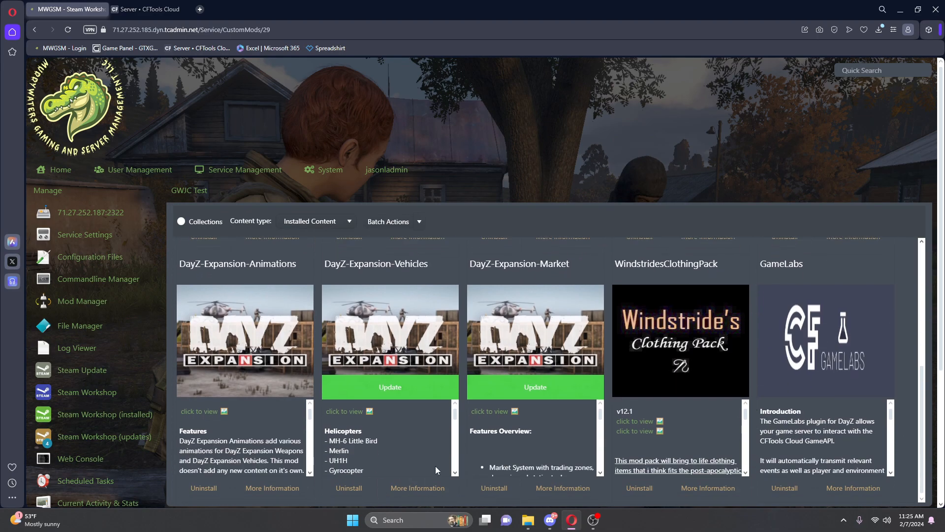
left_click(860, 489)
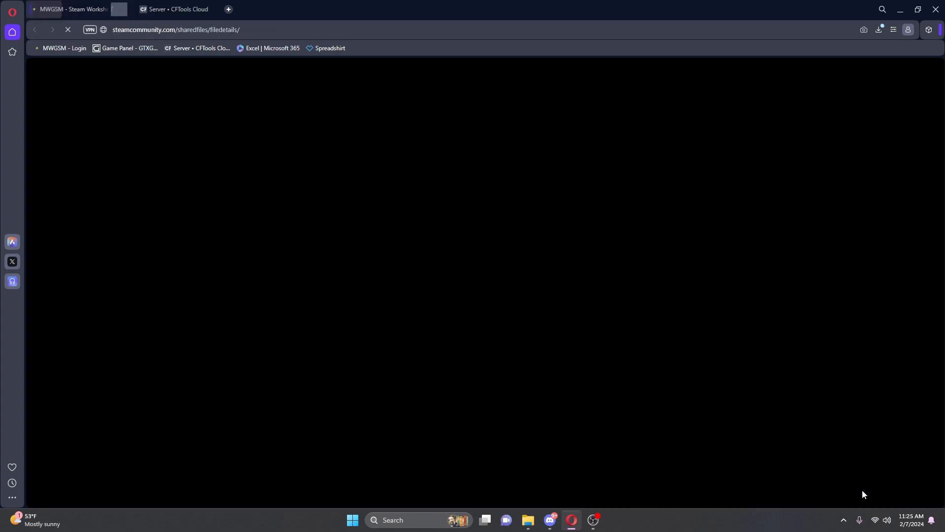
scroll(189, 251, "down", 5)
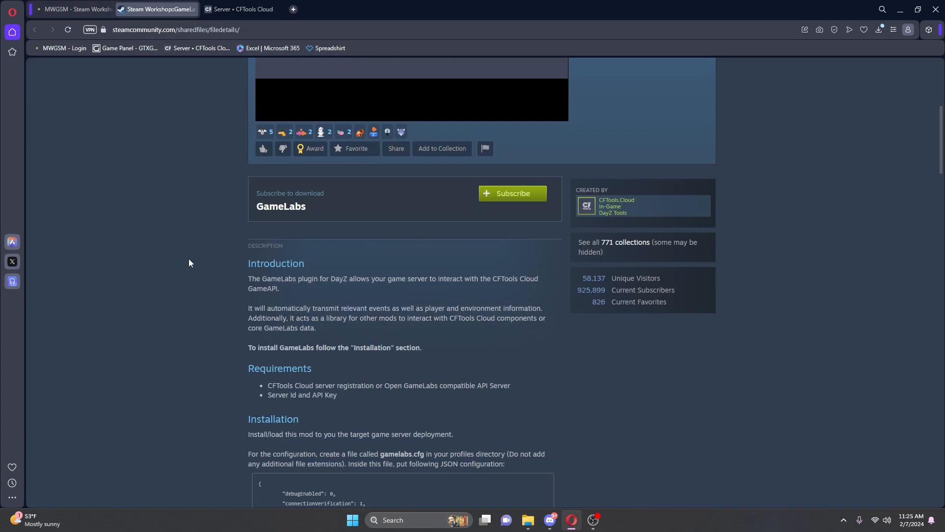
scroll(189, 263, "down", 3)
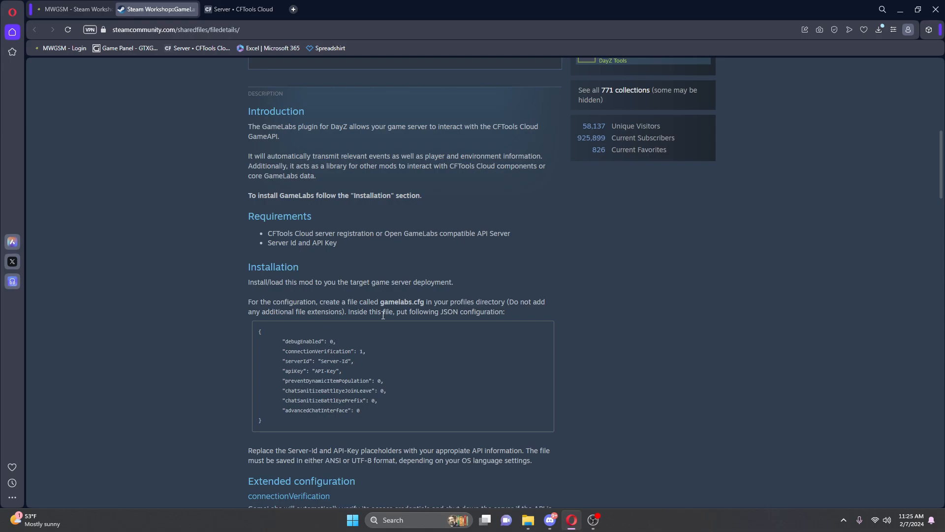
- Return to the MWGSM game panel and open the instance folder in the server's file manager
left_click(79, 9)
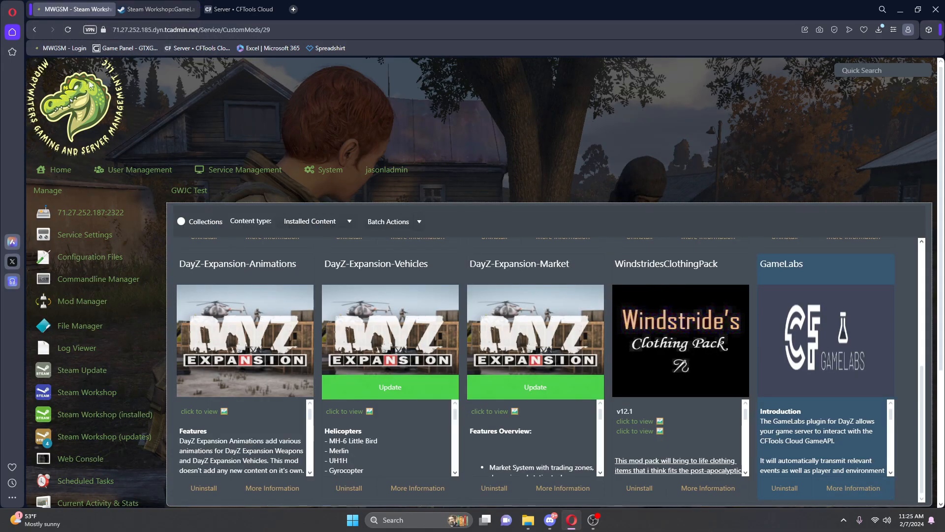
left_click(87, 325)
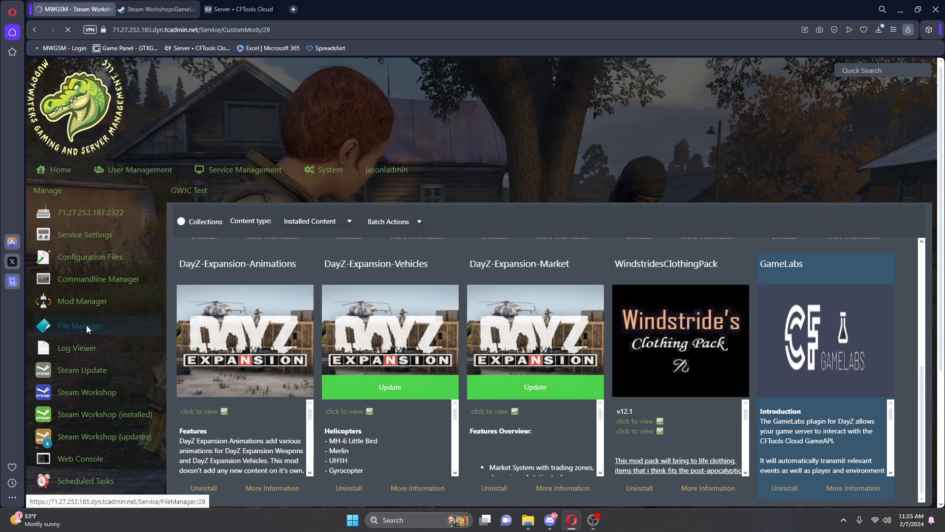
scroll(206, 297, "down", 4)
left_click(203, 288)
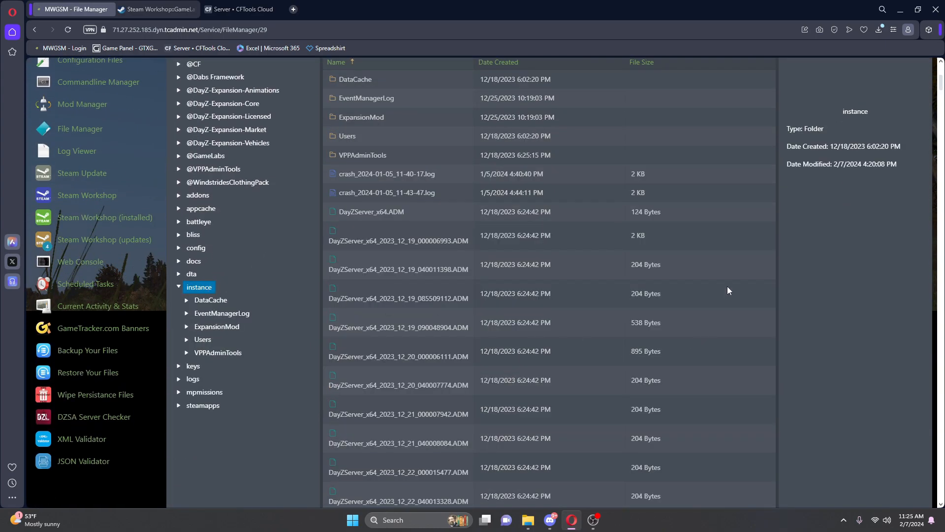
- Create a new file named Gamelabs.cfg in the instance folder
scroll(728, 290, "up", 3)
left_click(291, 164)
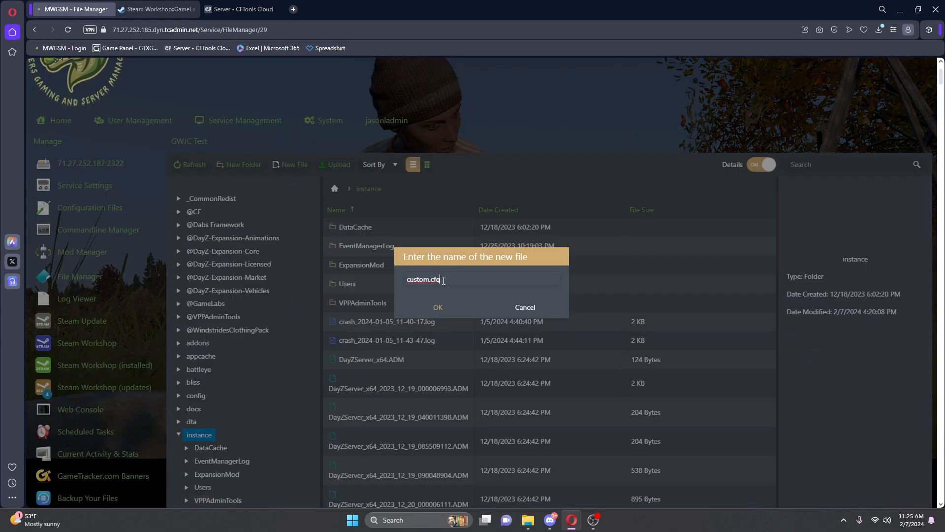
left_click_drag(452, 276, 382, 274)
left_click(436, 281)
type("Gamel;abs")
key("Left")
key("Left")
key("BackSpace")
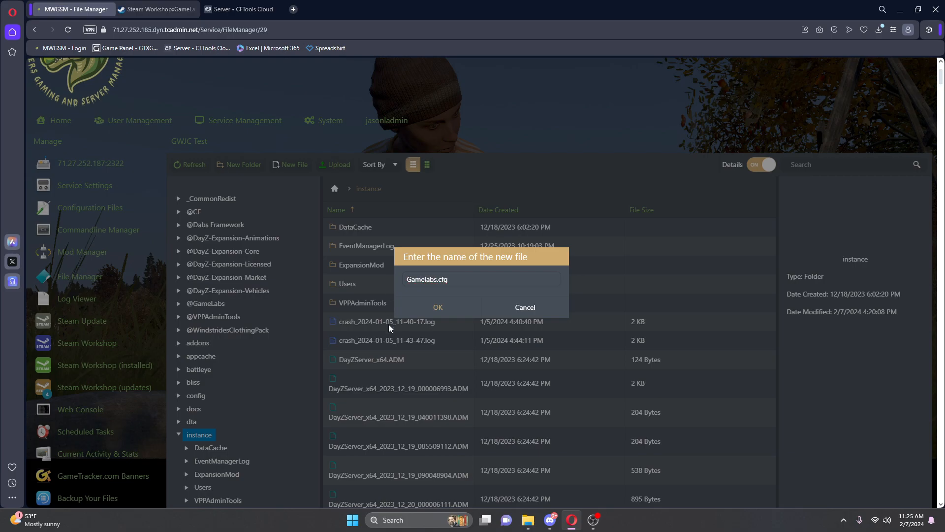
left_click(431, 313)
- Find Gamelabs.cfg in the instance folder's file list and open it for editing
scroll(498, 300, "down", 3)
scroll(492, 295, "down", 18)
scroll(481, 305, "up", 20)
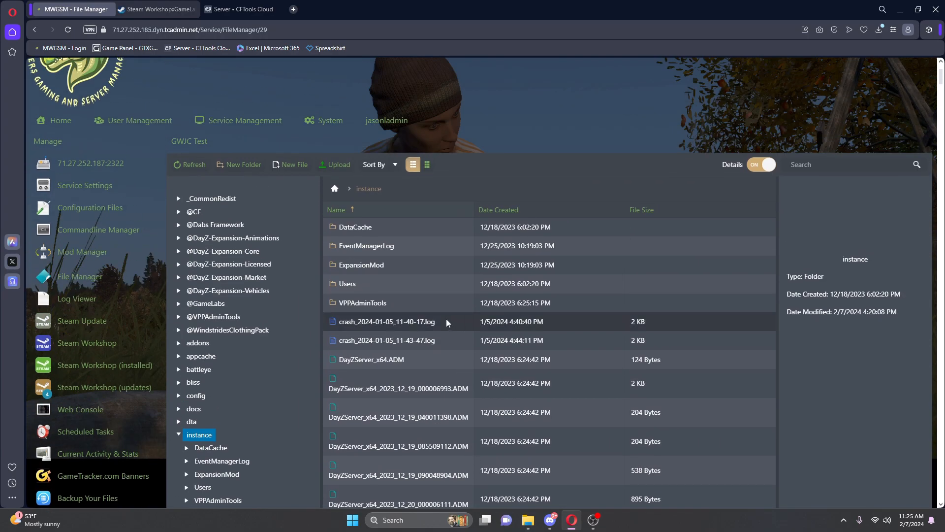
scroll(435, 386, "down", 5)
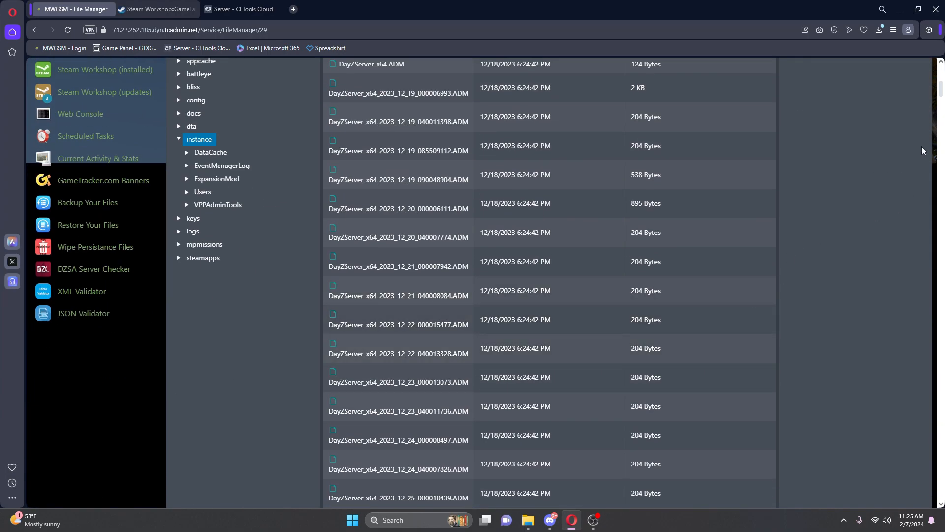
left_click_drag(942, 99, 940, 393)
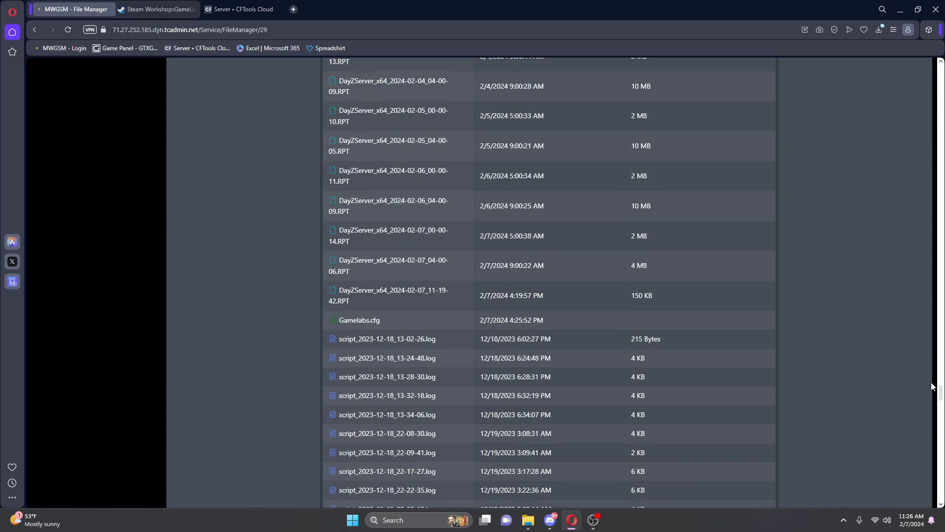
left_click(405, 321)
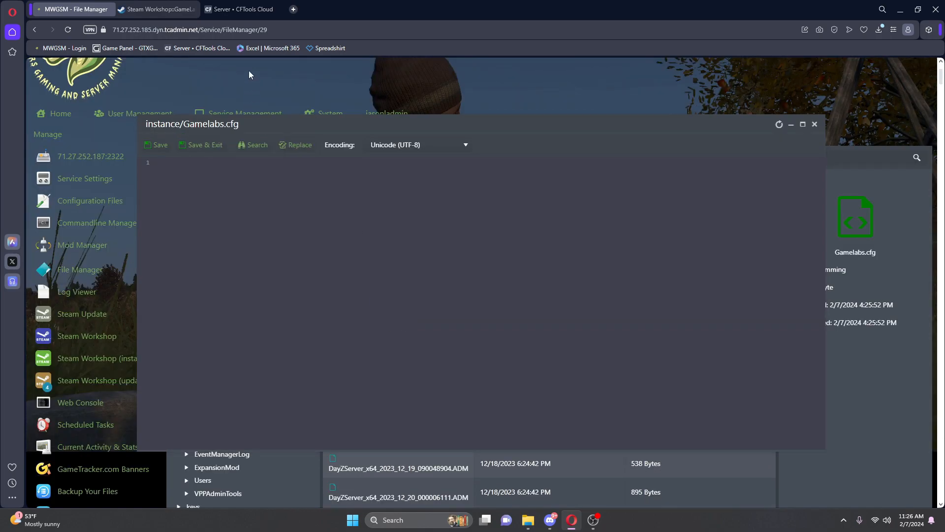
- Copy the JSON configuration from the GameLabs Workshop page's Installation section into Gamelabs.cfg and save the file
left_click(147, 9)
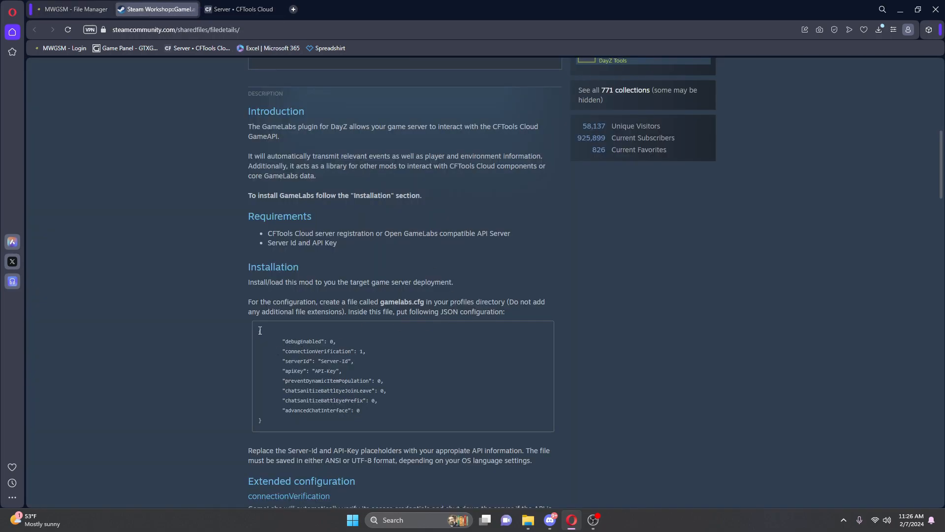
left_click_drag(325, 356, 392, 418)
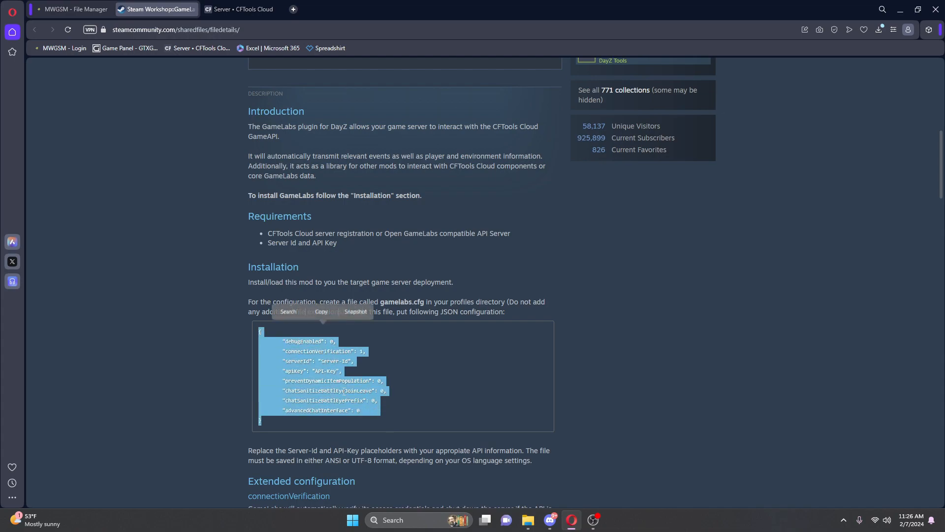
right_click(326, 382)
left_click(344, 296)
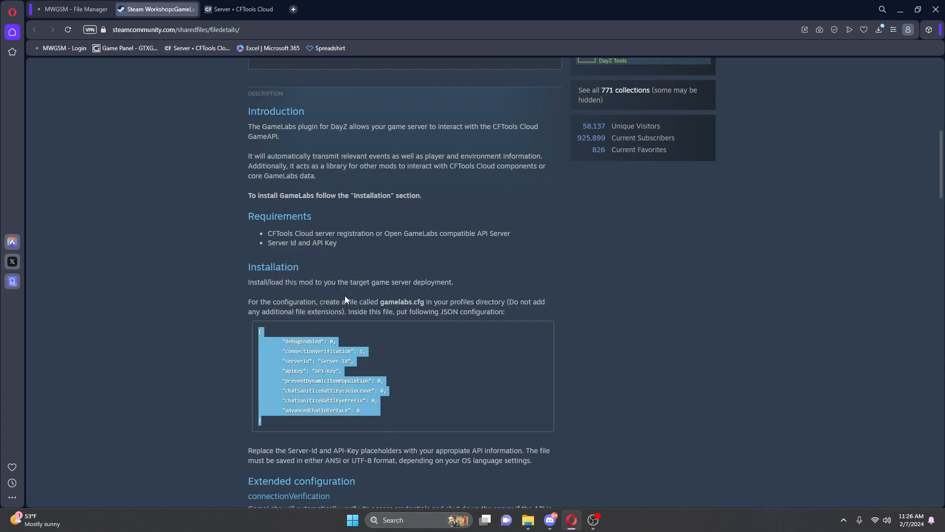
scroll(240, 284, "down", 2)
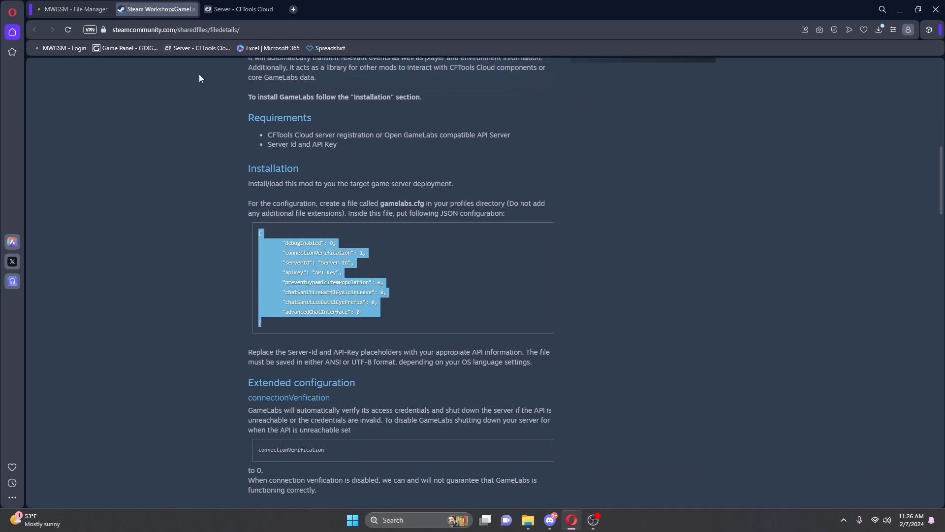
left_click(82, 7)
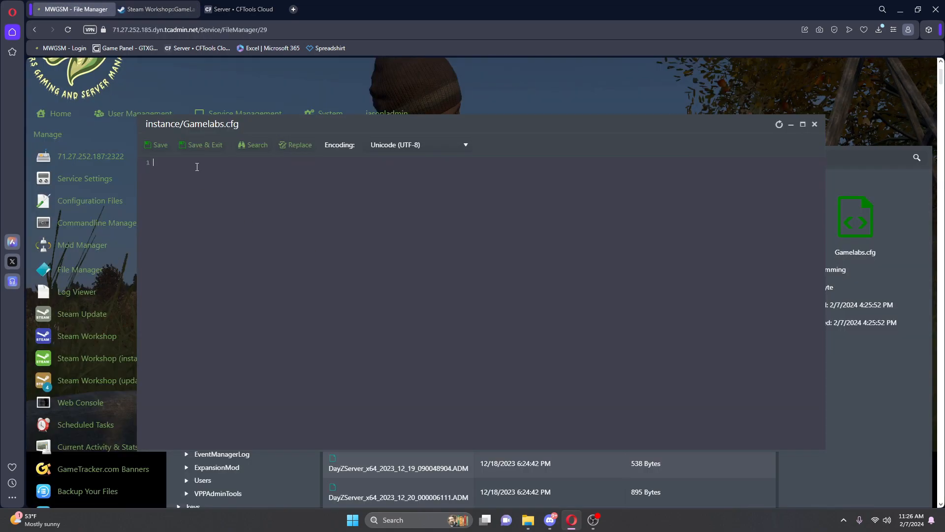
key("ctrl+v")
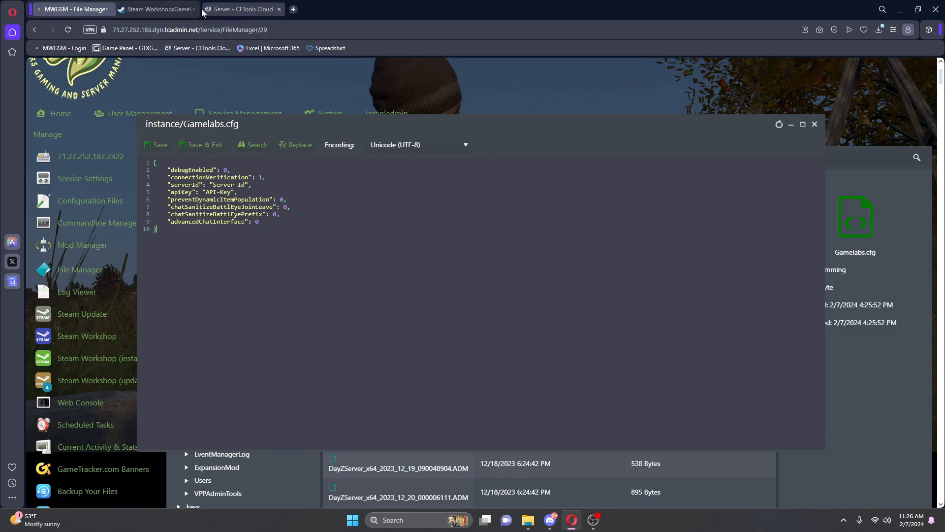
left_click(157, 144)
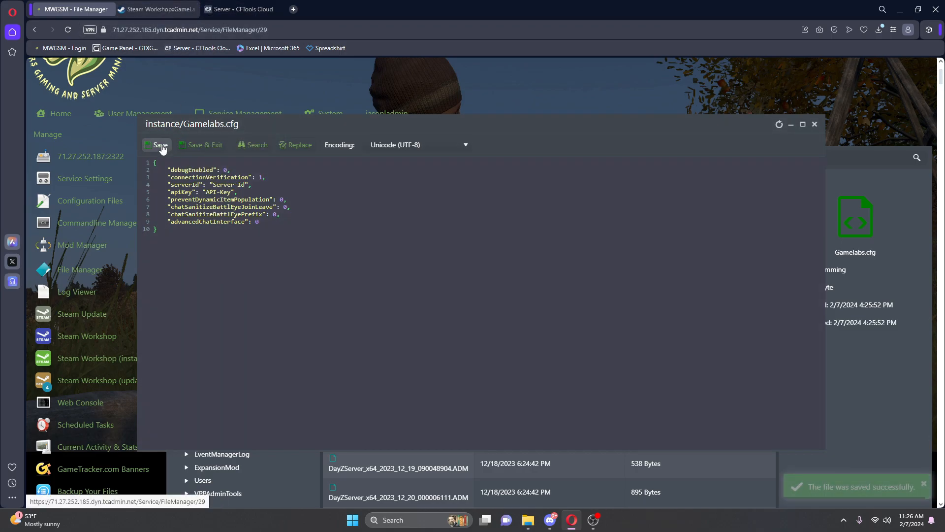
- Copy the server ID from GWJCTest's API Key settings in CFTools Cloud and replace the Server-Id placeholder in Gamelabs.cfg with it
left_click(245, 10)
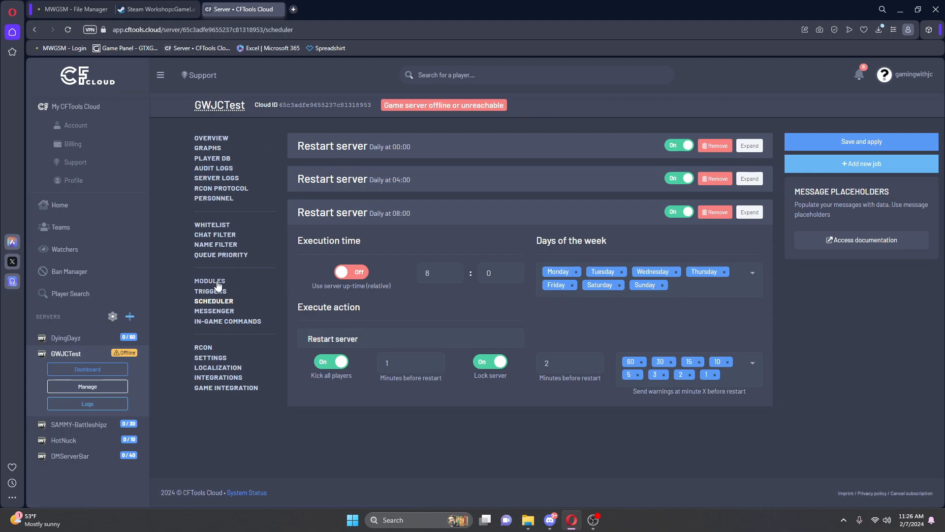
left_click(214, 359)
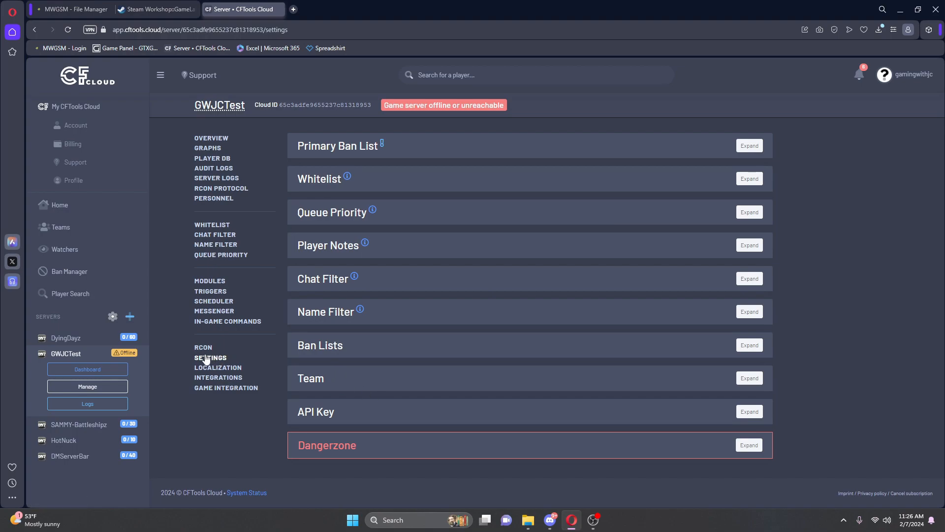
left_click(454, 416)
scroll(619, 375, "down", 2)
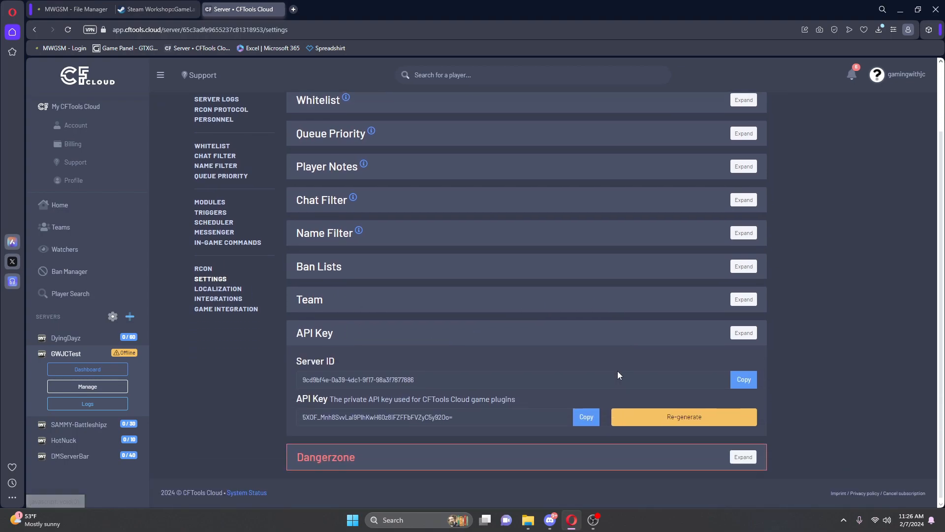
left_click(742, 380)
left_click(78, 7)
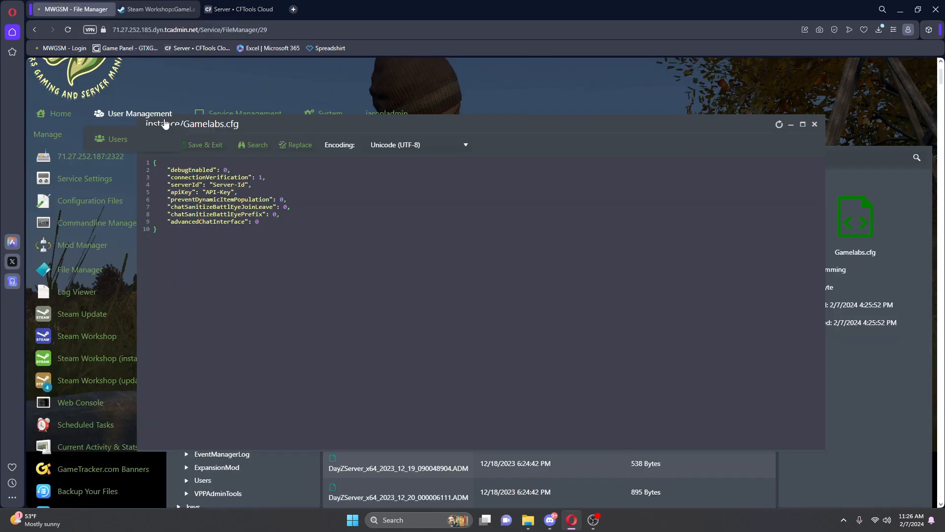
mouse_move(213, 185)
left_mouse_down()
mouse_move(247, 186)
mouse_move(216, 184)
left_mouse_up()
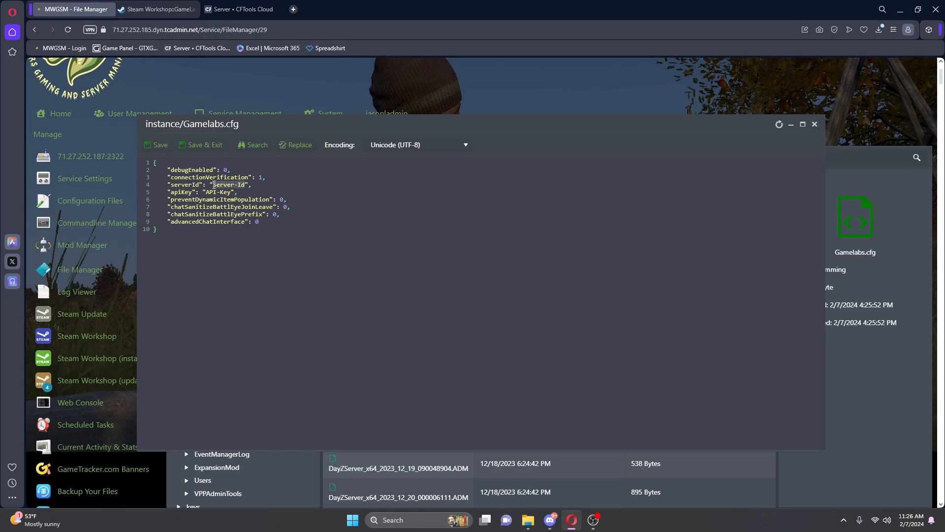
key("ctrl+v")
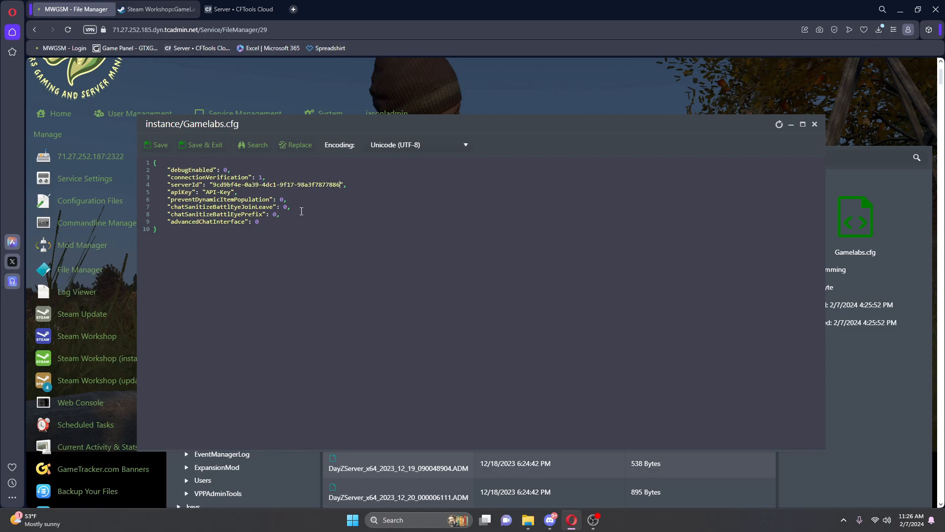
- Copy the API key from GWJCTest's CFTools Cloud settings, replace the API-Key placeholder in Gamelabs.cfg with it, and save and close the file
left_click(238, 9)
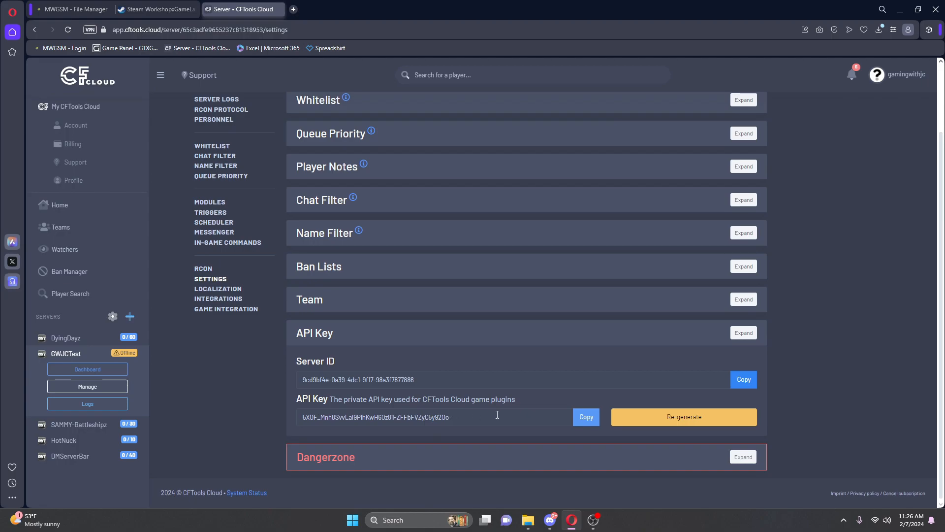
left_click(586, 416)
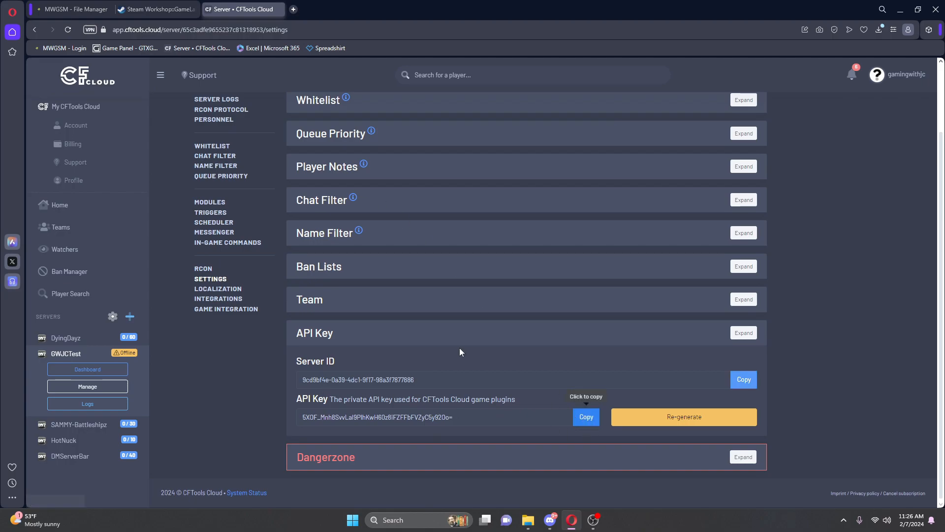
left_click(74, 9)
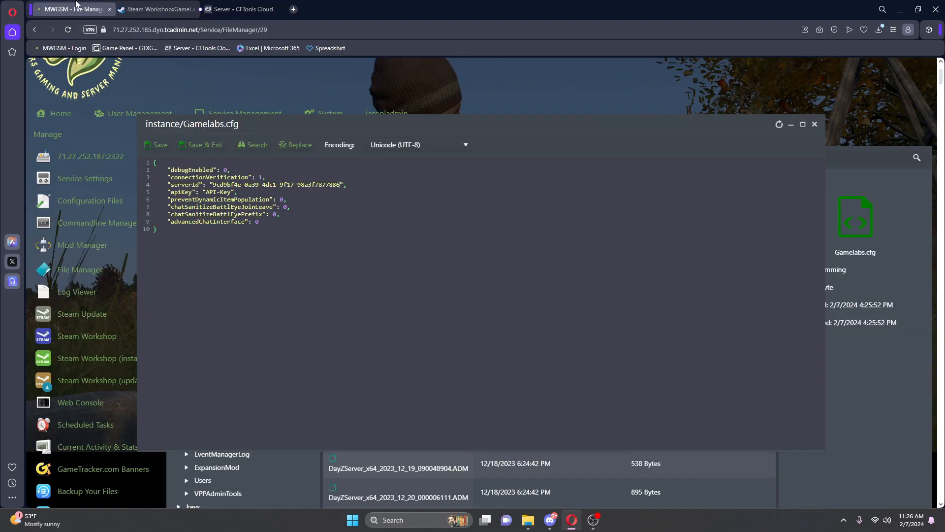
left_click_drag(232, 193, 214, 193)
key("ctrl+v")
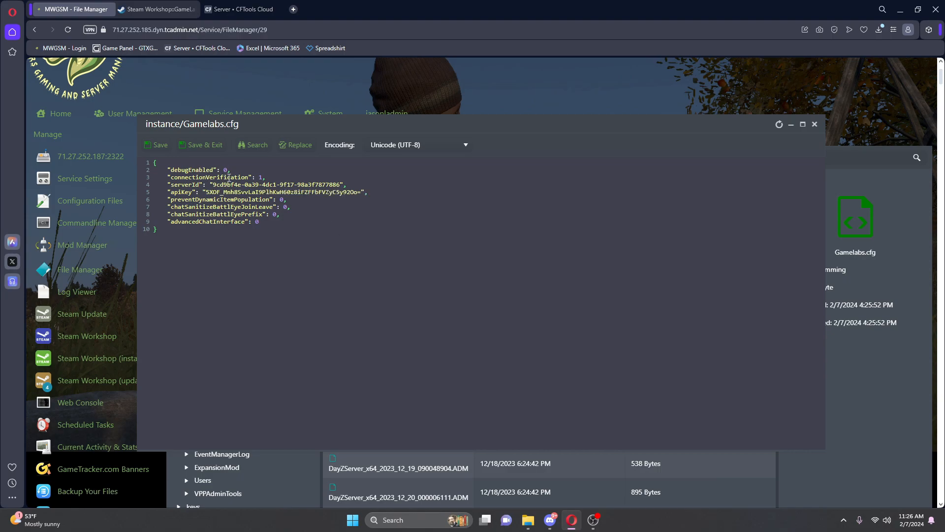
left_click(194, 145)
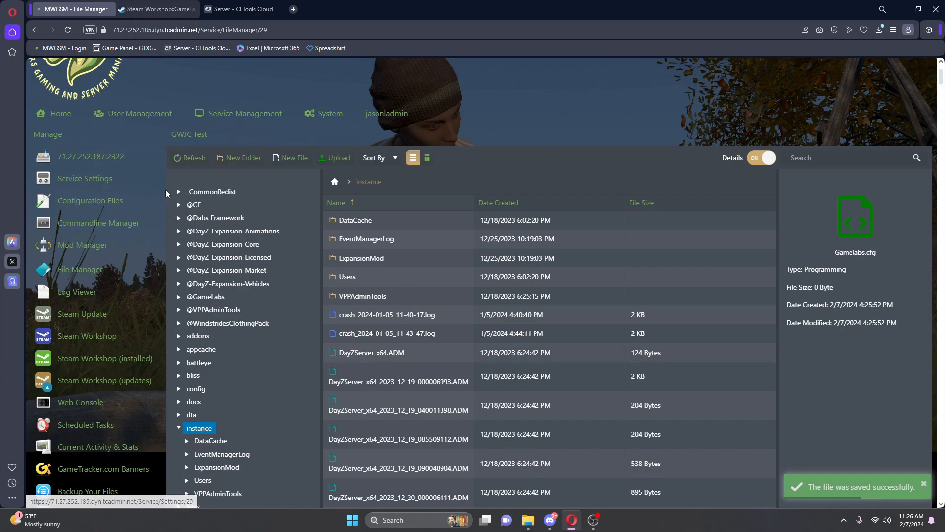
left_click(101, 226)
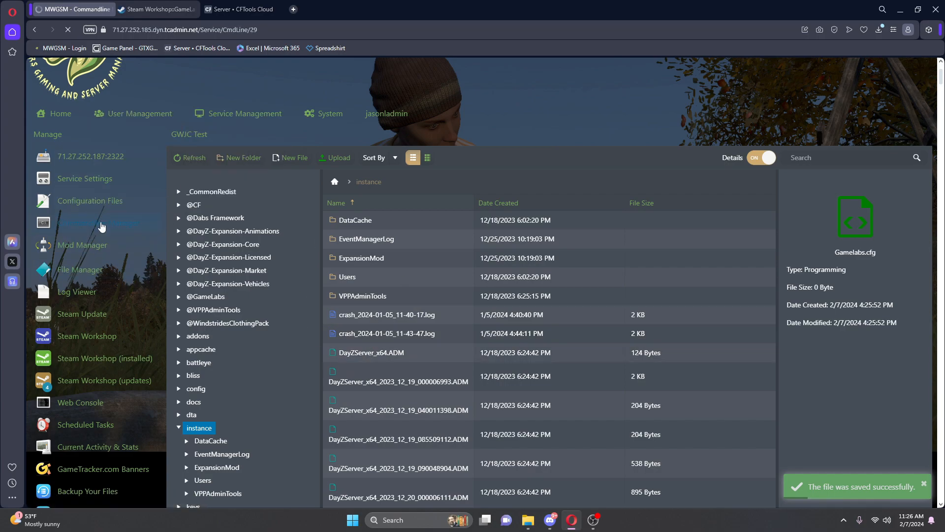
left_click(909, 283)
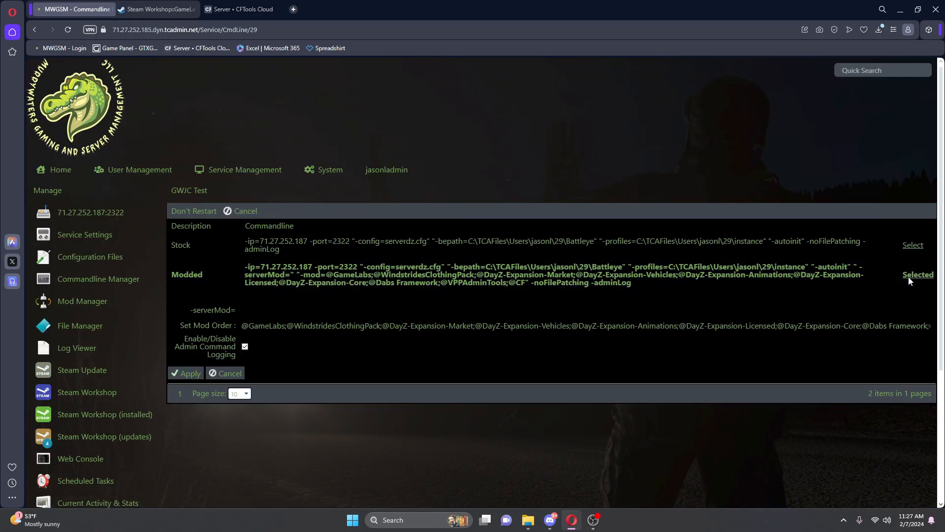
left_click_drag(287, 326, 244, 326)
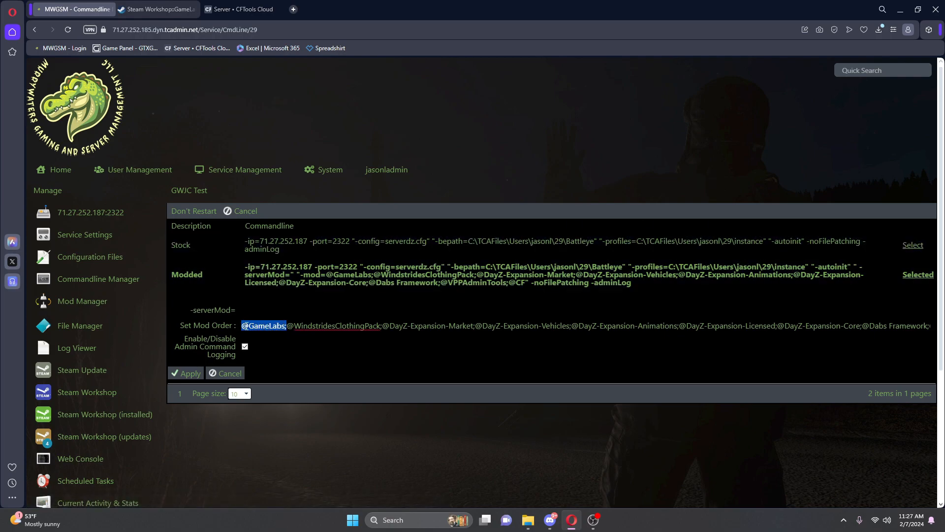
right_click(253, 328)
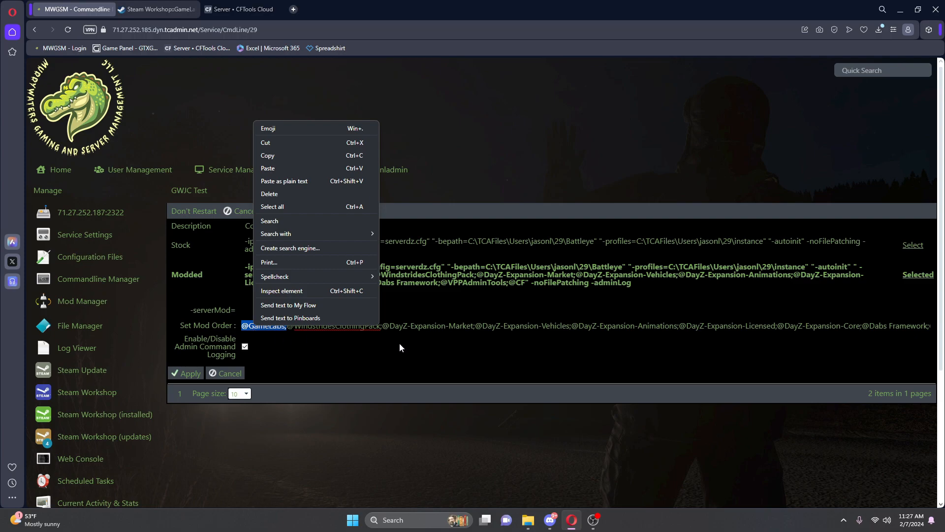
left_click(270, 145)
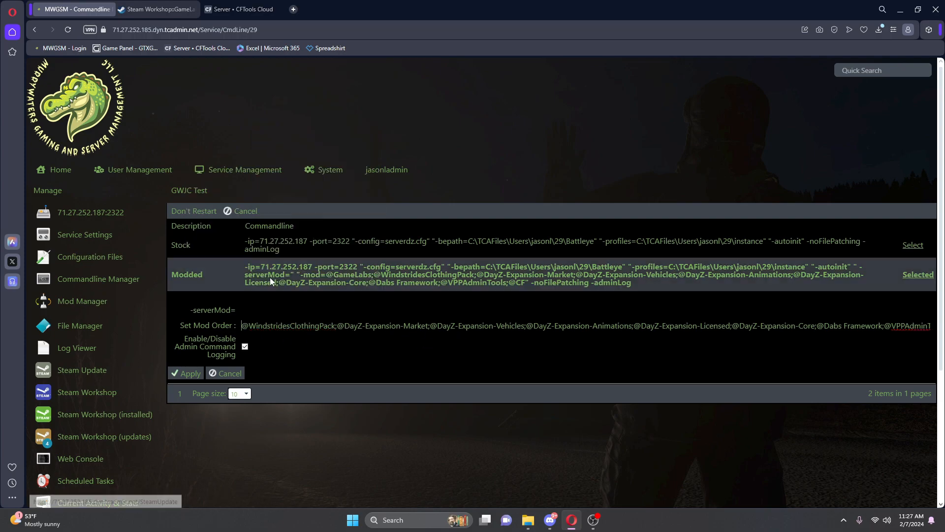
left_click(254, 310)
key("ctrl+v")
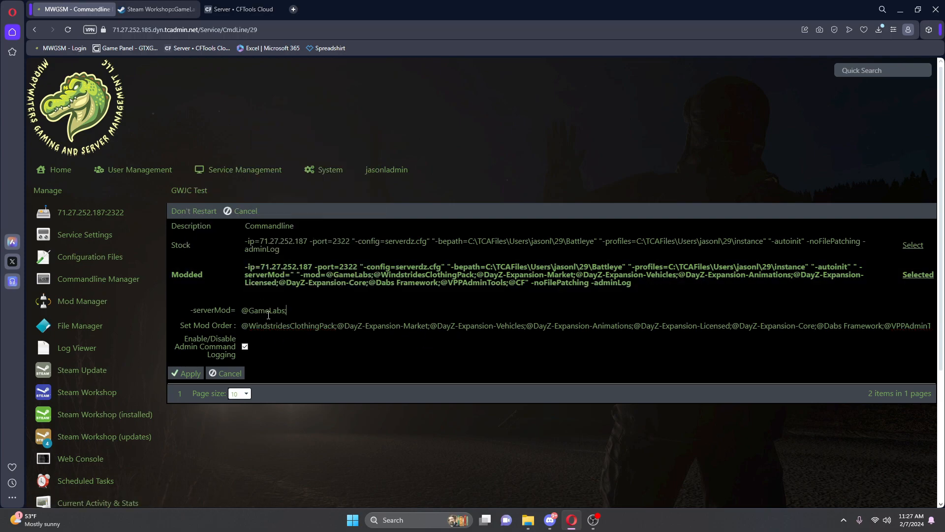
left_click(187, 377)
- Start the GWJC Test server from its service page and switch to CFTools Cloud
left_click(74, 212)
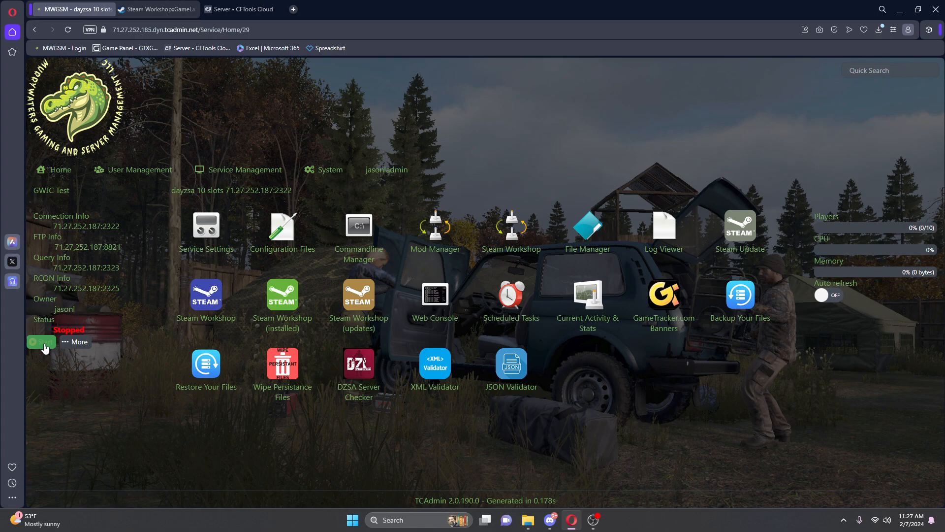
left_click(45, 348)
left_click(241, 12)
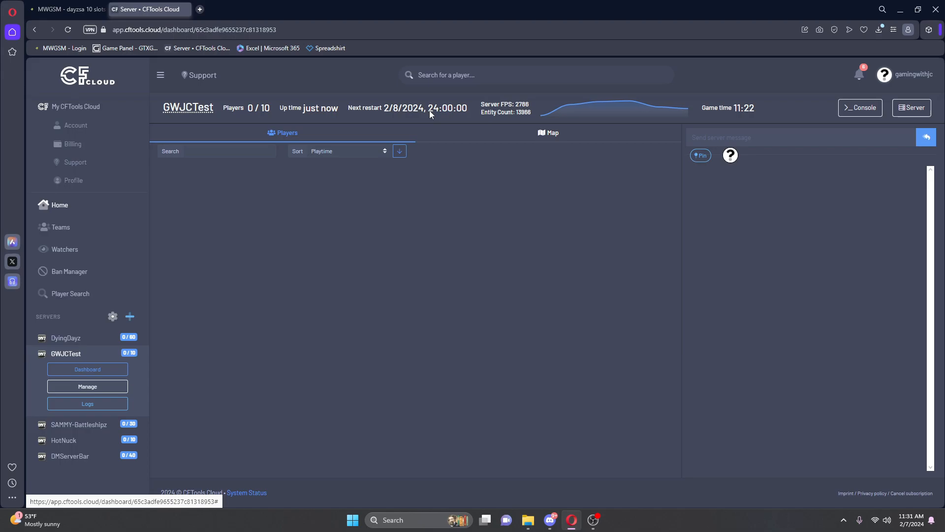
- Add a new job to GWJCTest's scheduler with an execution time of 12:00
left_click(88, 387)
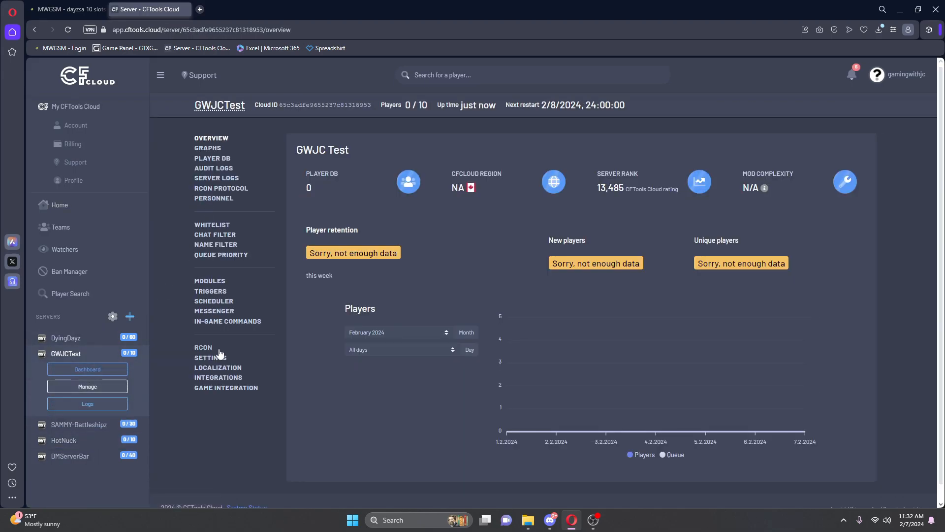
left_click(213, 302)
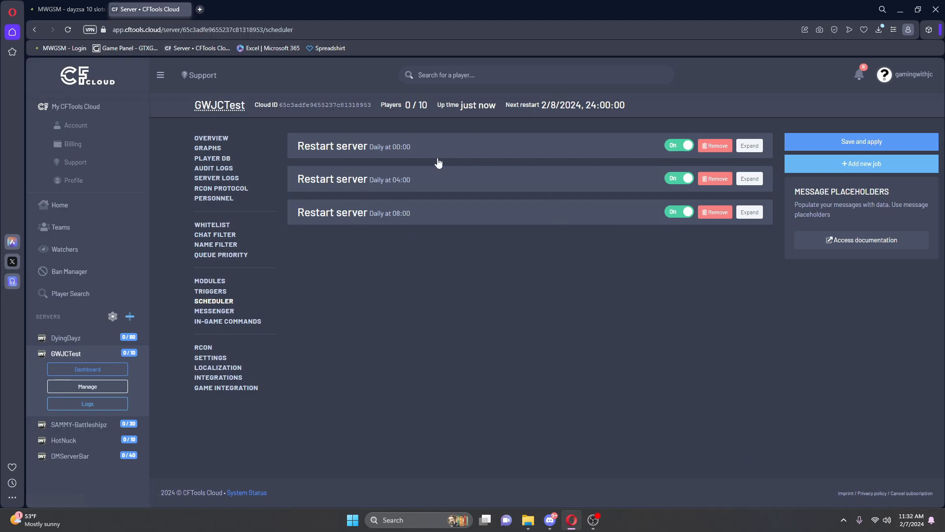
left_click(830, 159)
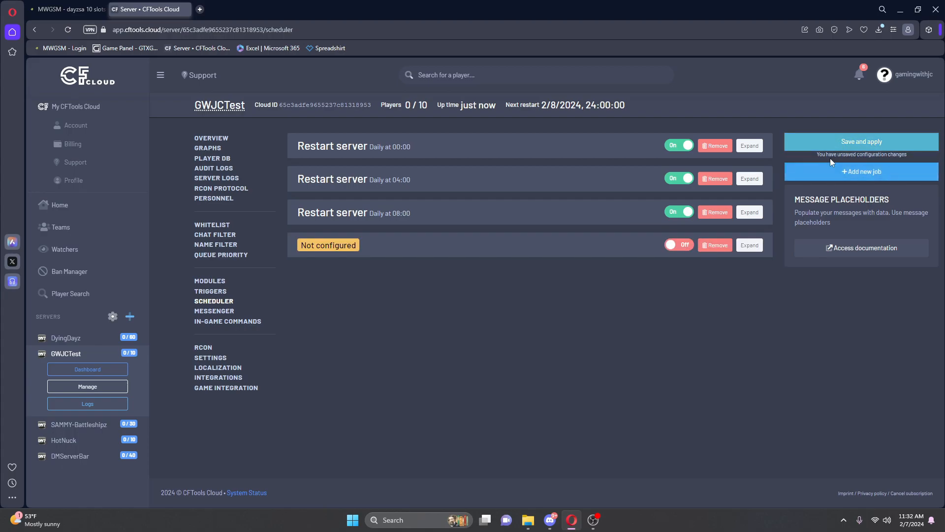
left_click(436, 247)
type("12")
type("0")
- Schedule the 12:00 job for every day of the week, Monday through Sunday
left_click(601, 305)
left_click(570, 339)
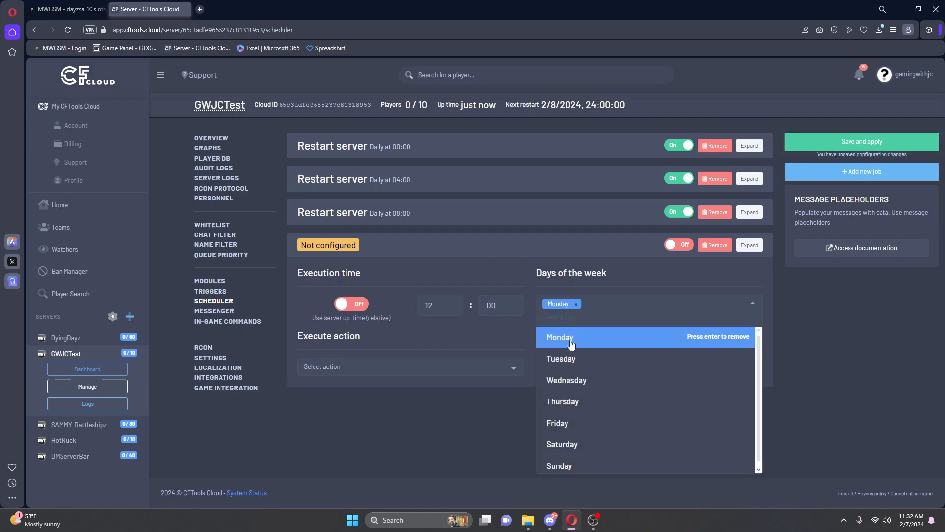
left_click(566, 358)
left_click(567, 380)
left_click(567, 401)
left_click(566, 423)
left_click(566, 457)
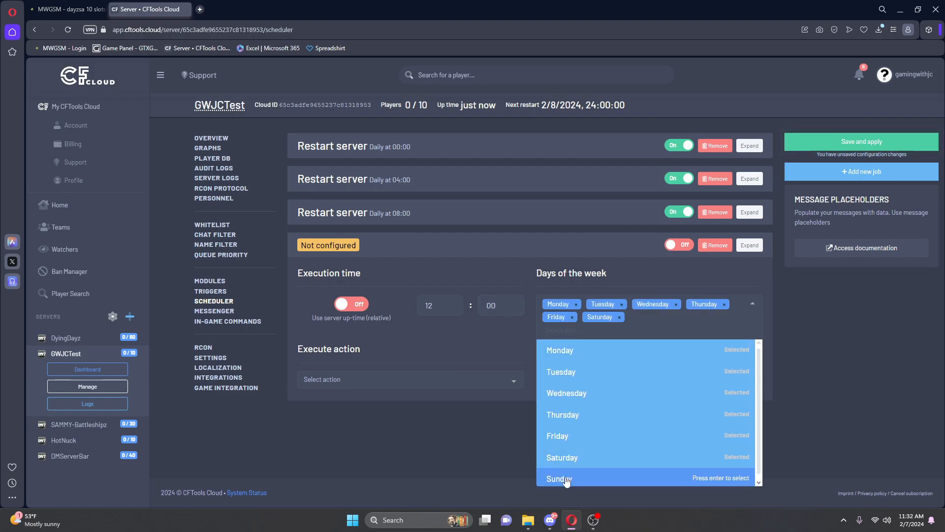
left_click(567, 480)
- Set the 12:00 job's action to Restart server, then save and apply the scheduler configuration
left_click(374, 379)
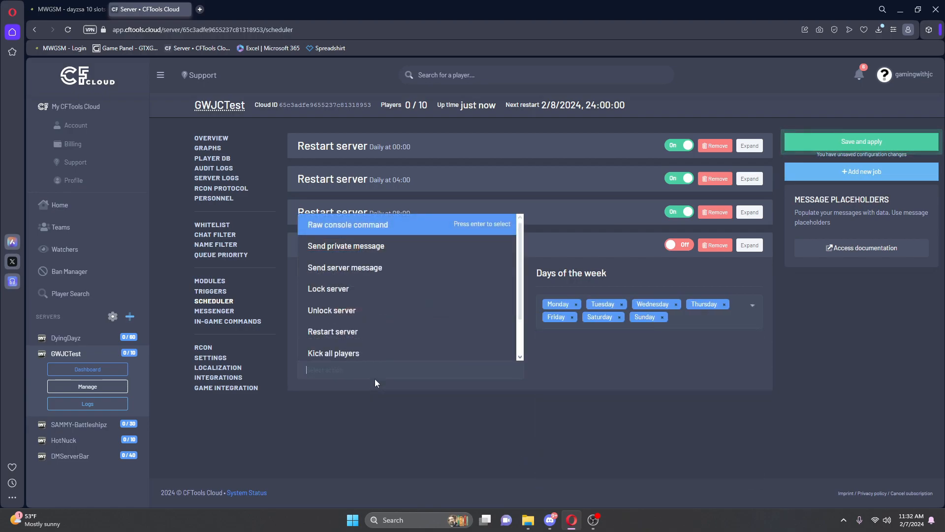
left_click(353, 337)
left_click(847, 144)
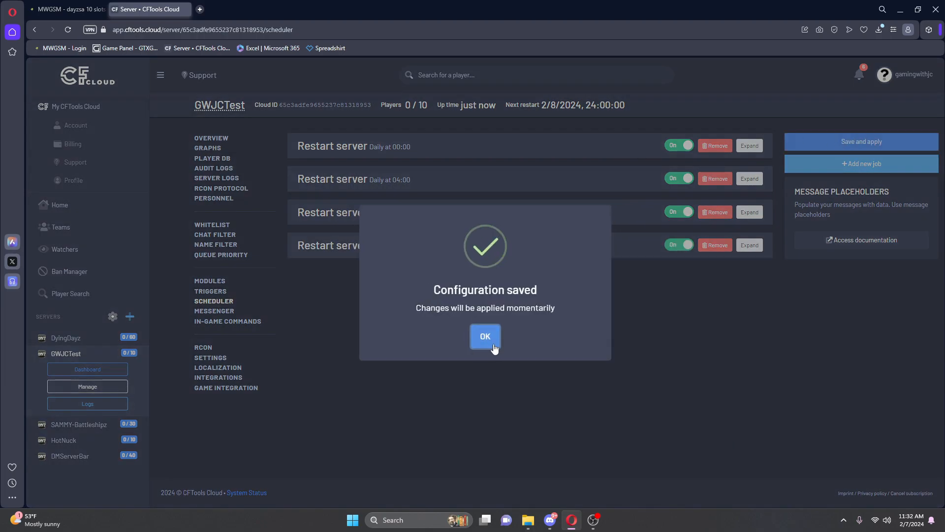
left_click(494, 347)
- Reload the GWJCTest dashboard in CFTools Cloud and examine the markers on the server's live map
left_click(93, 370)
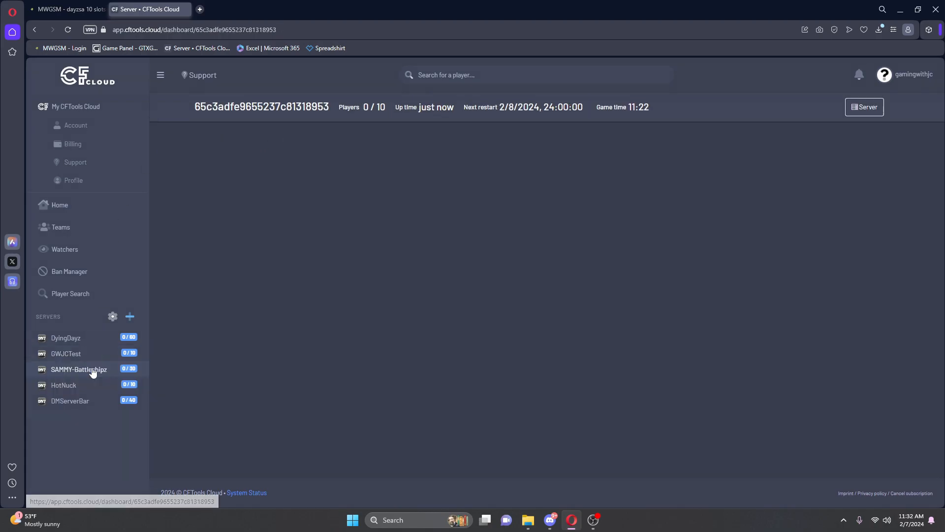
left_click(68, 30)
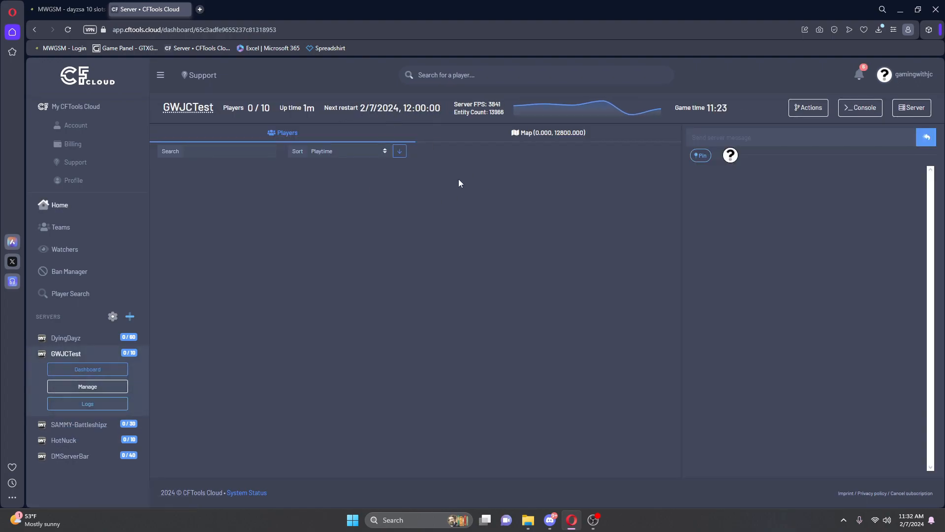
left_click(548, 133)
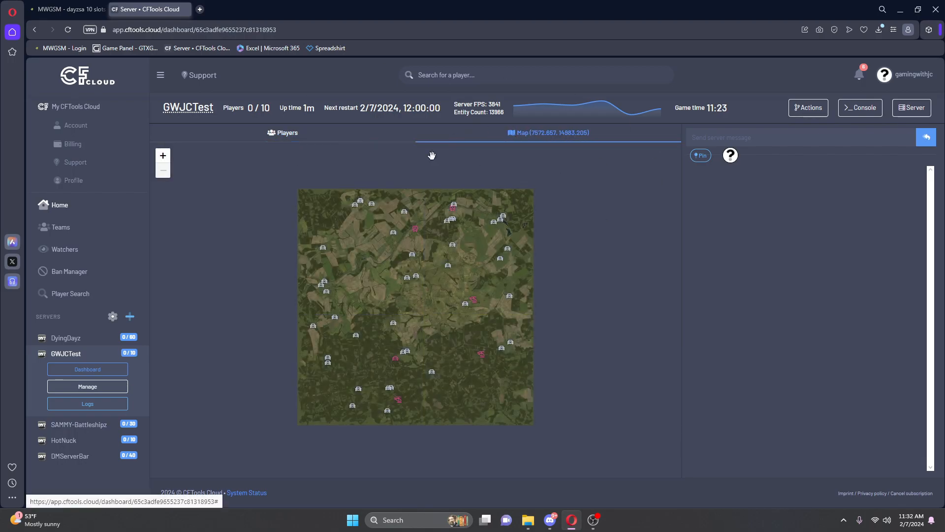
scroll(473, 264, "up", 1)
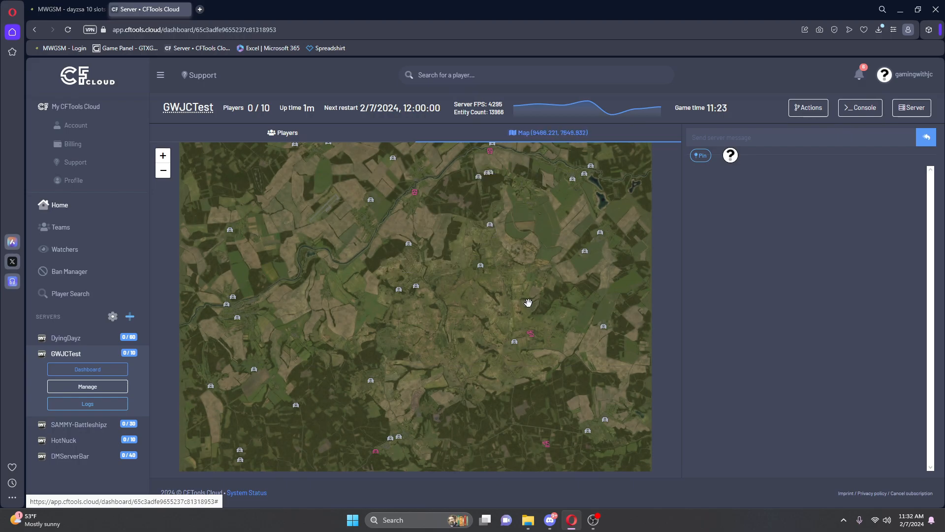
scroll(427, 316, "down", 1)
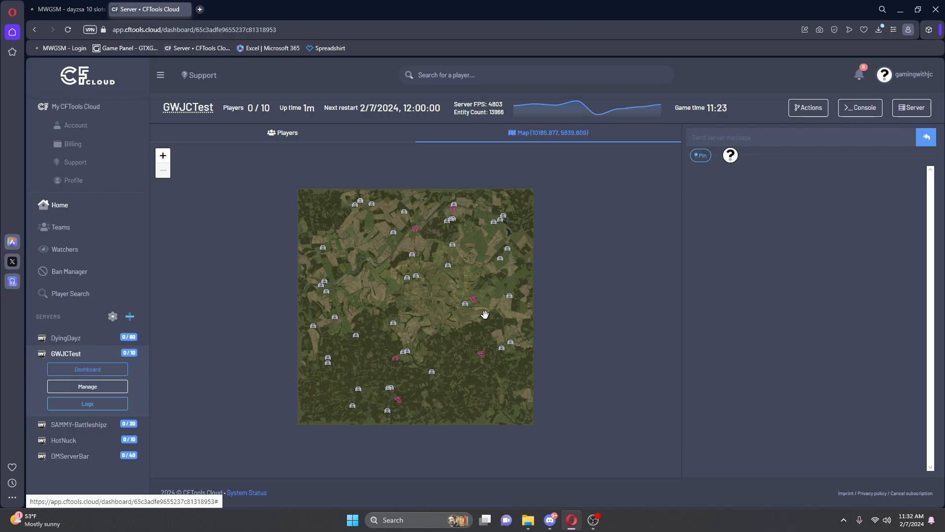
scroll(443, 276, "up", 1)
scroll(450, 287, "down", 1)
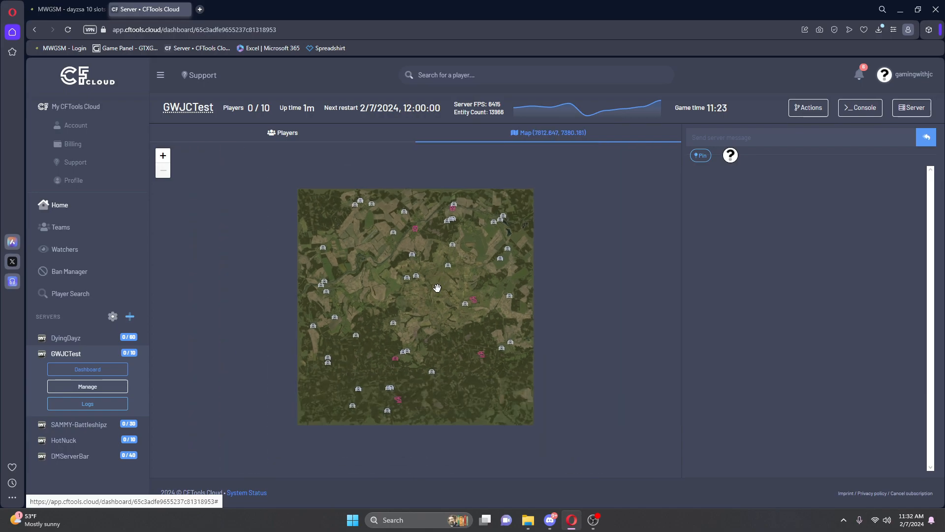